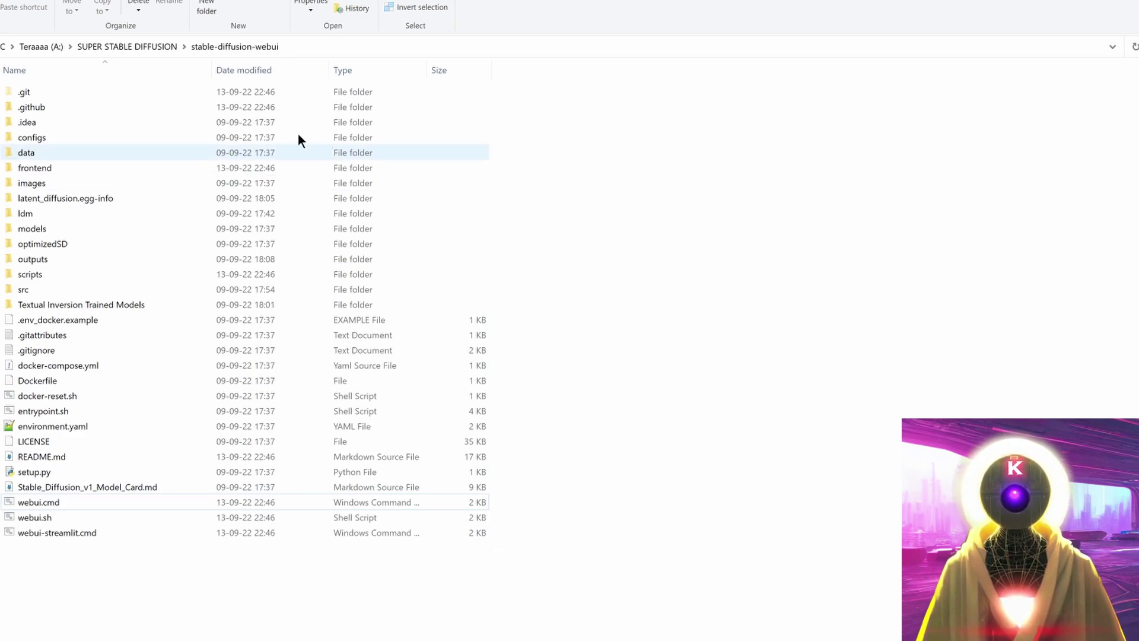
Open a command prompt in the stable-diffusion-webui folder and run git pull to update the repository
left_click(365, 47)
key("BackSpace")
type("cmd")
key("Return")
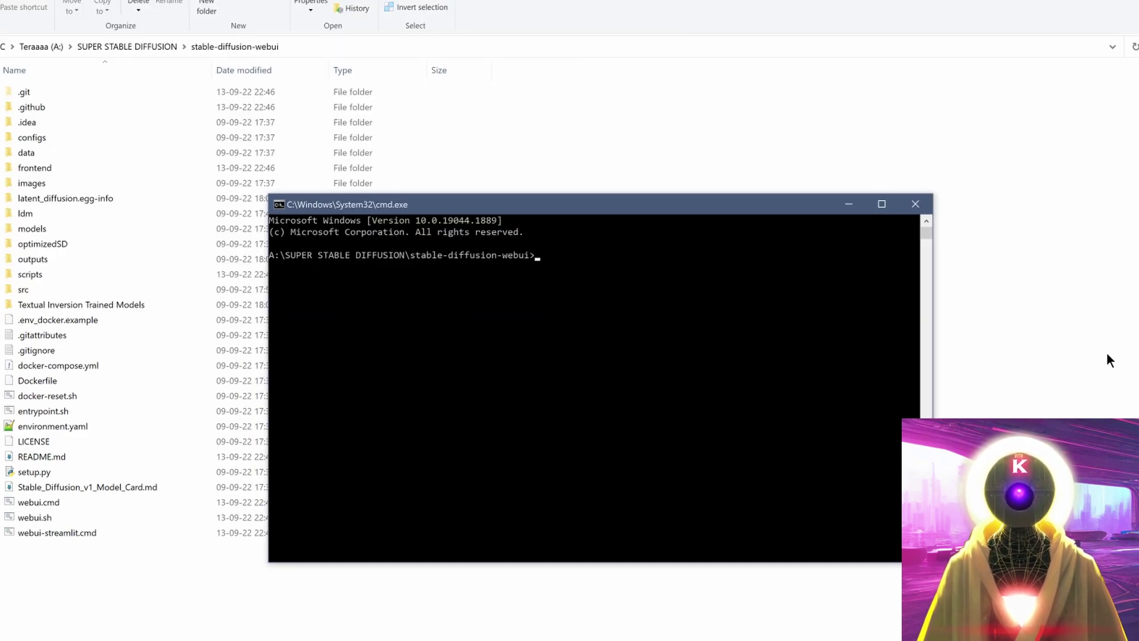
type("git pull")
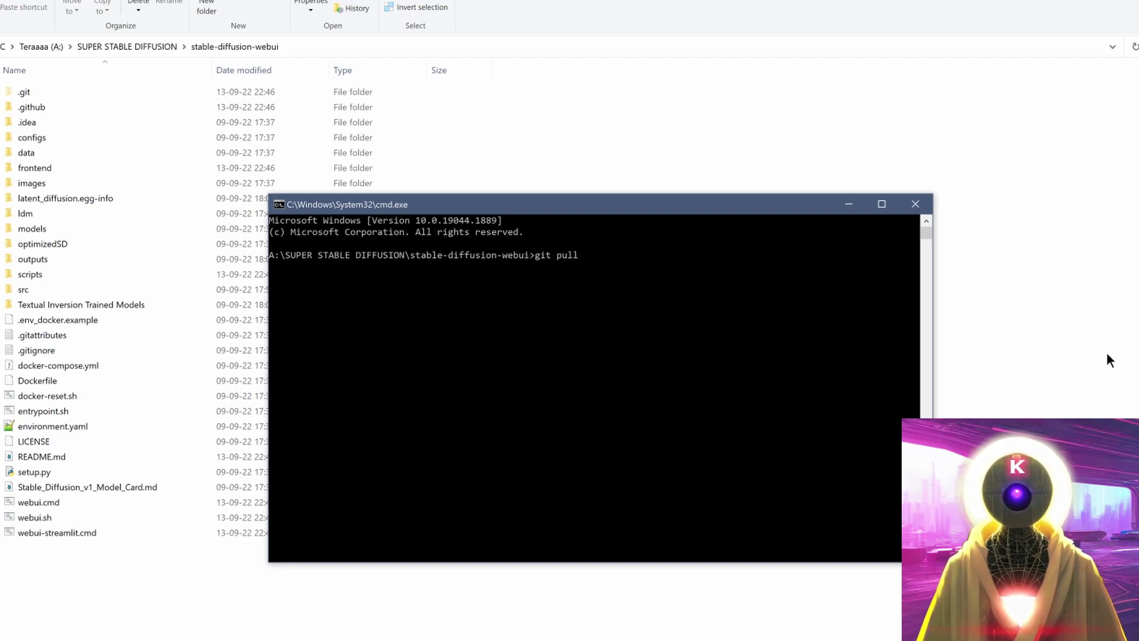
key("Return")
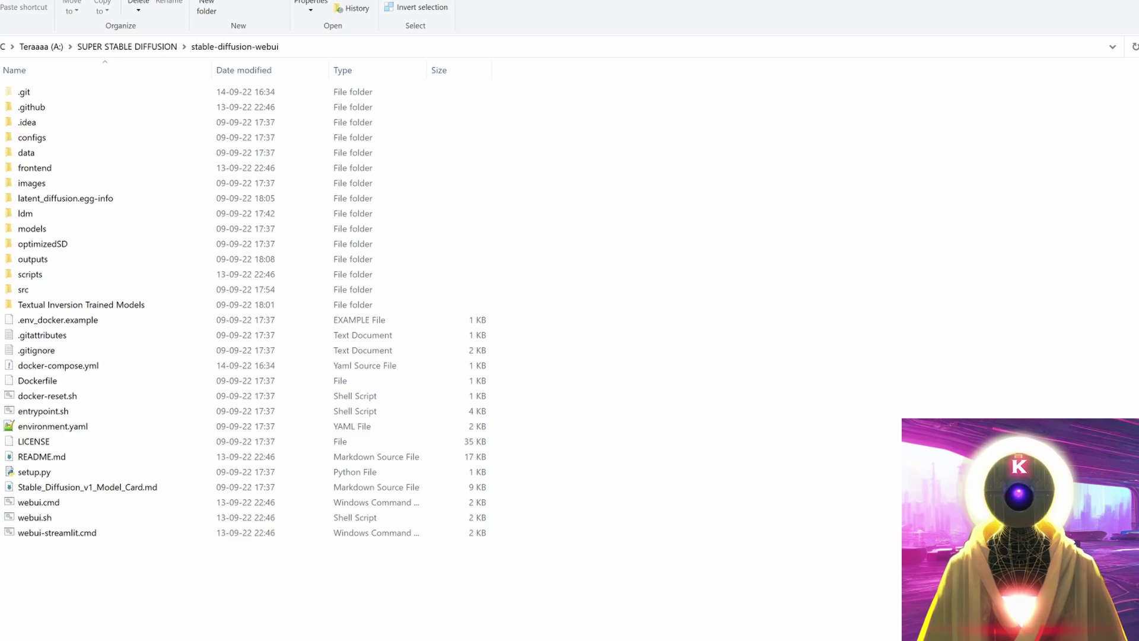
left_click(257, 631)
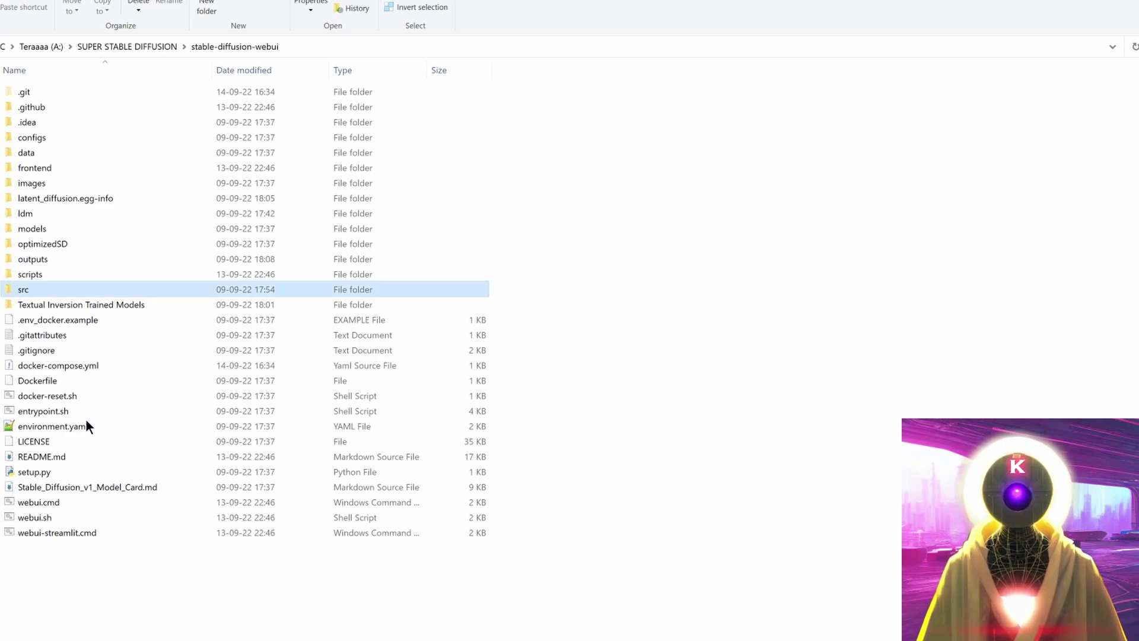
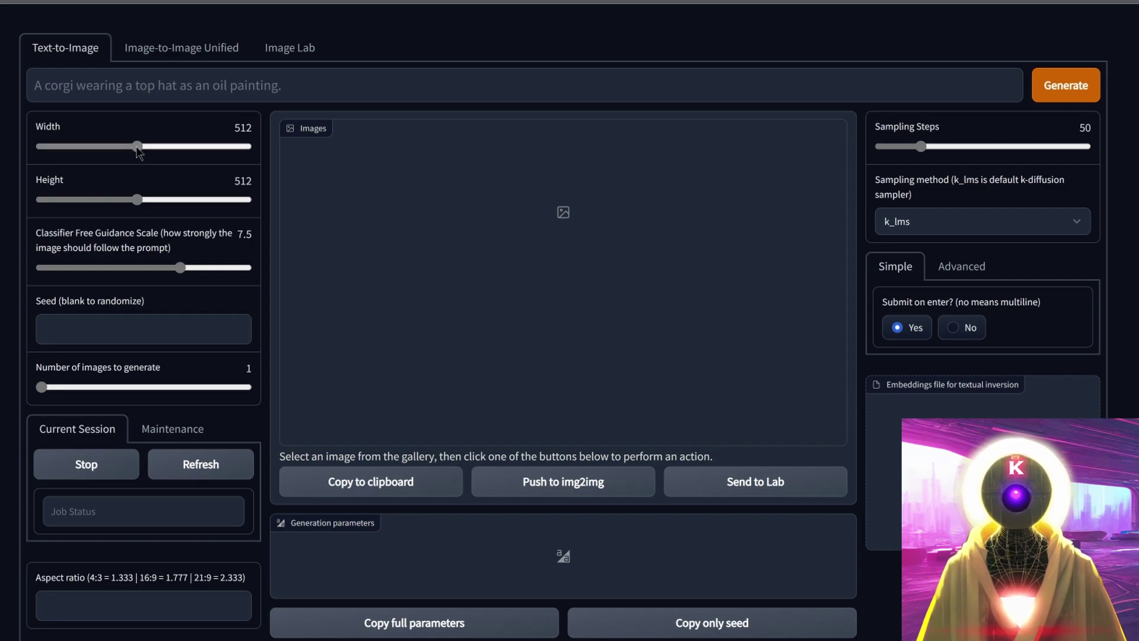
Set the text-to-image width and height to 448 and switch to the Image-to-Image Unified mode
left_click_drag(137, 199, 125, 200)
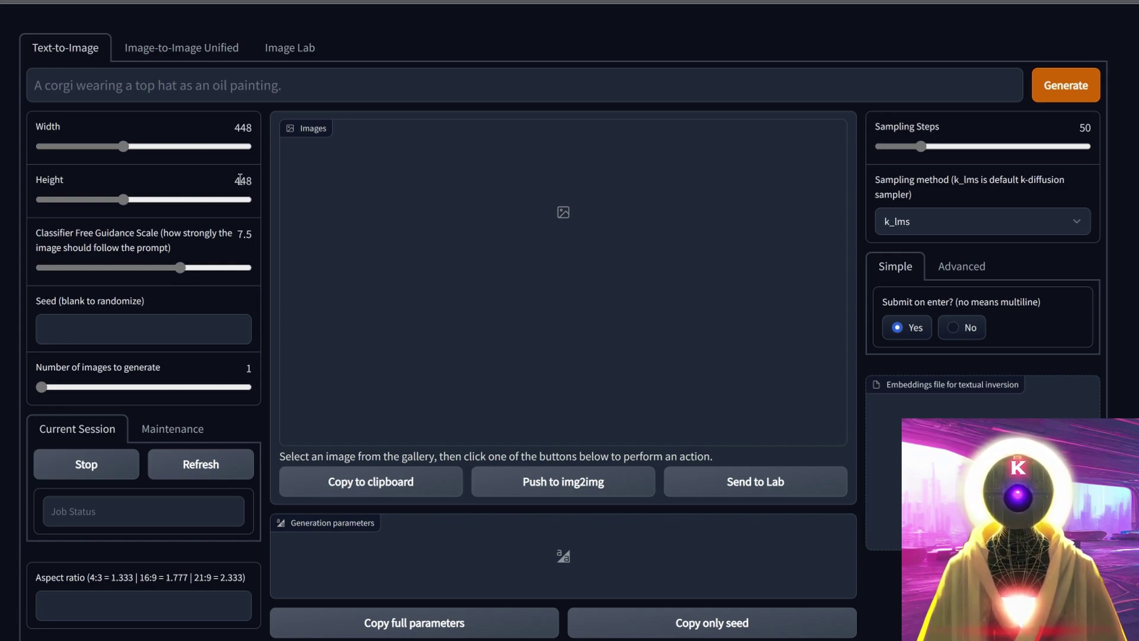
left_click(178, 56)
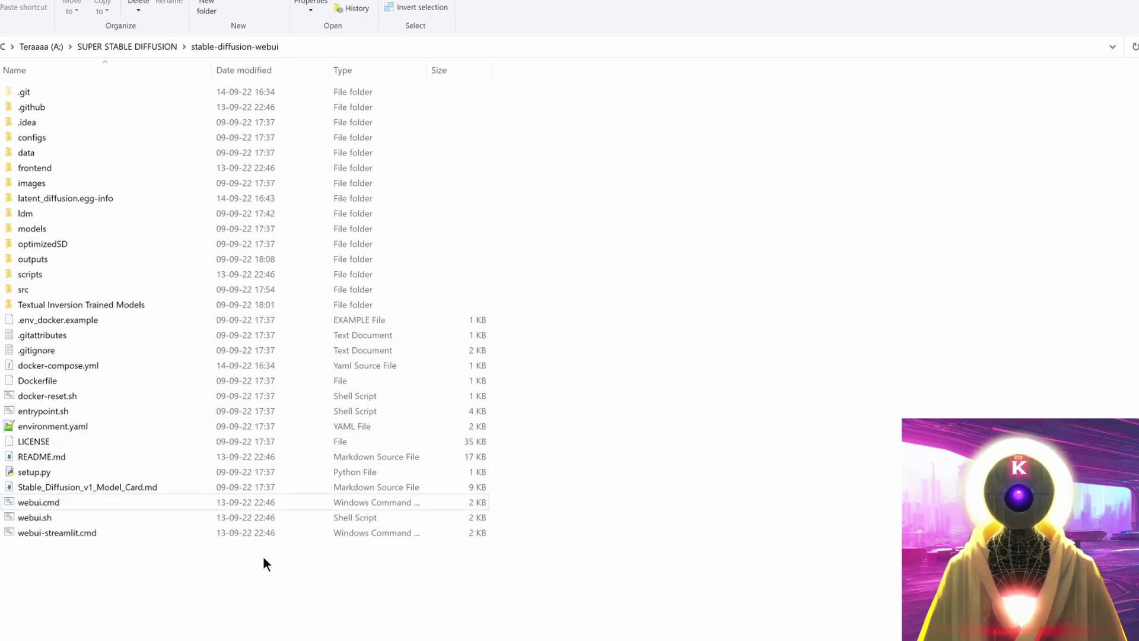
Open relauncher.py from the scripts folder in Notepad++ for editing
double_click(36, 272)
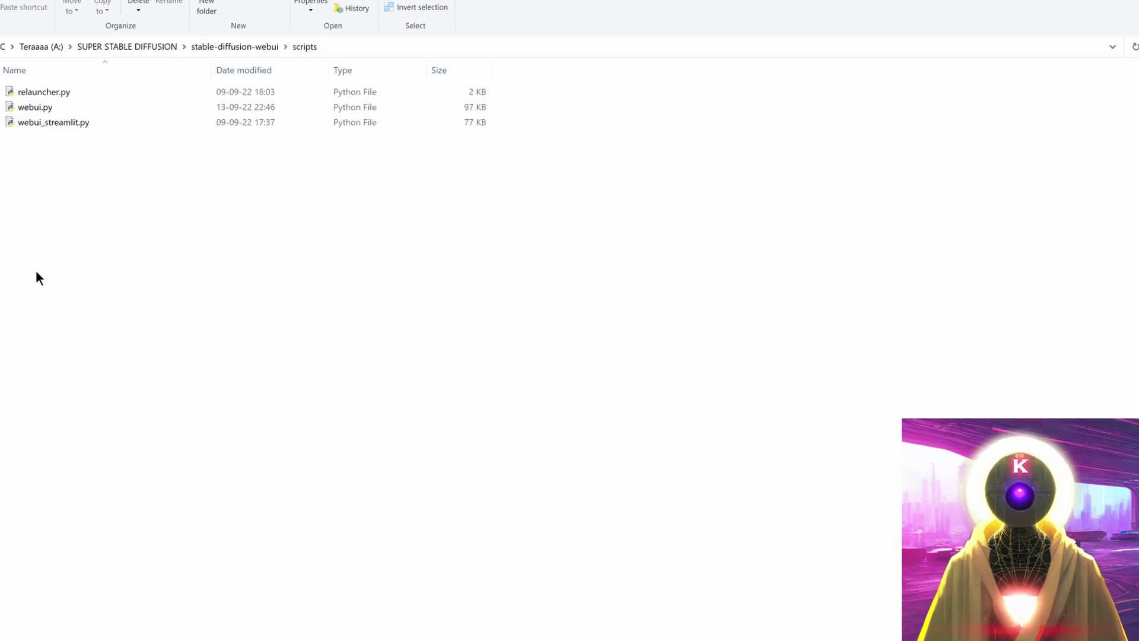
right_click(48, 95)
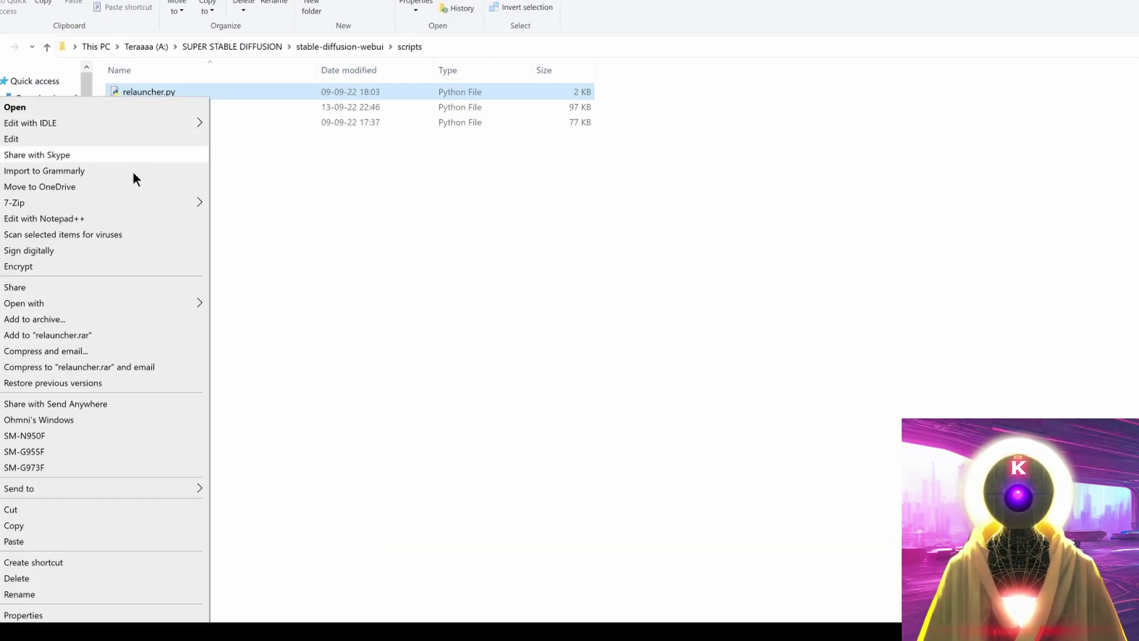
left_click(123, 218)
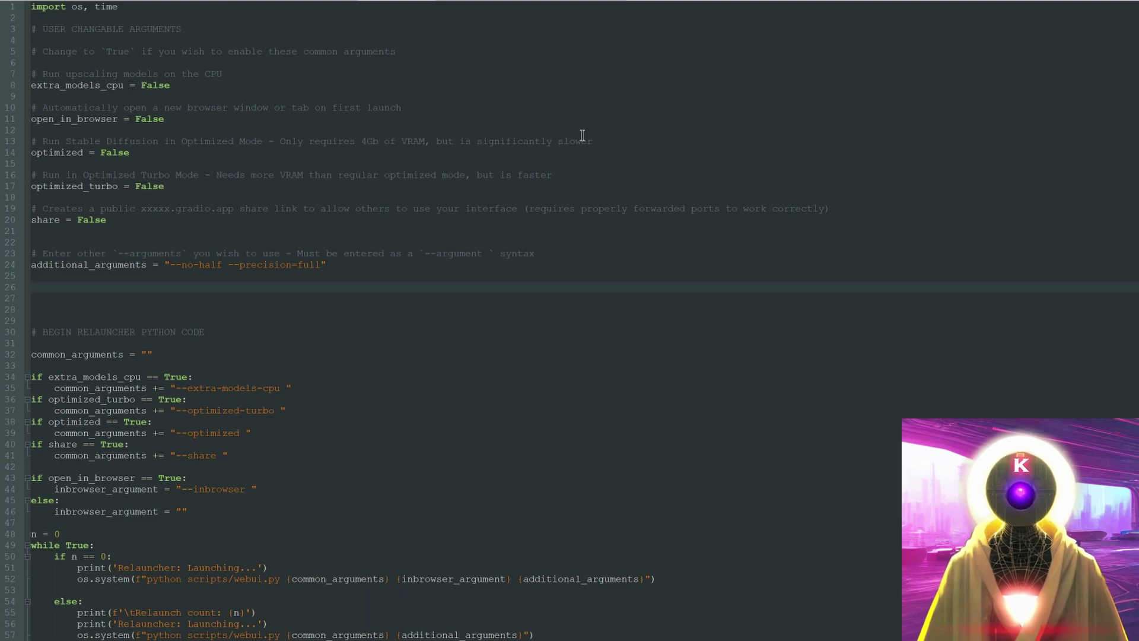
Set the optimized argument on line 14 of relauncher.py to True
left_click(538, 152)
key("BackSpace")
key("BackSpace")
key("BackSpace")
key("BackSpace")
key("BackSpace")
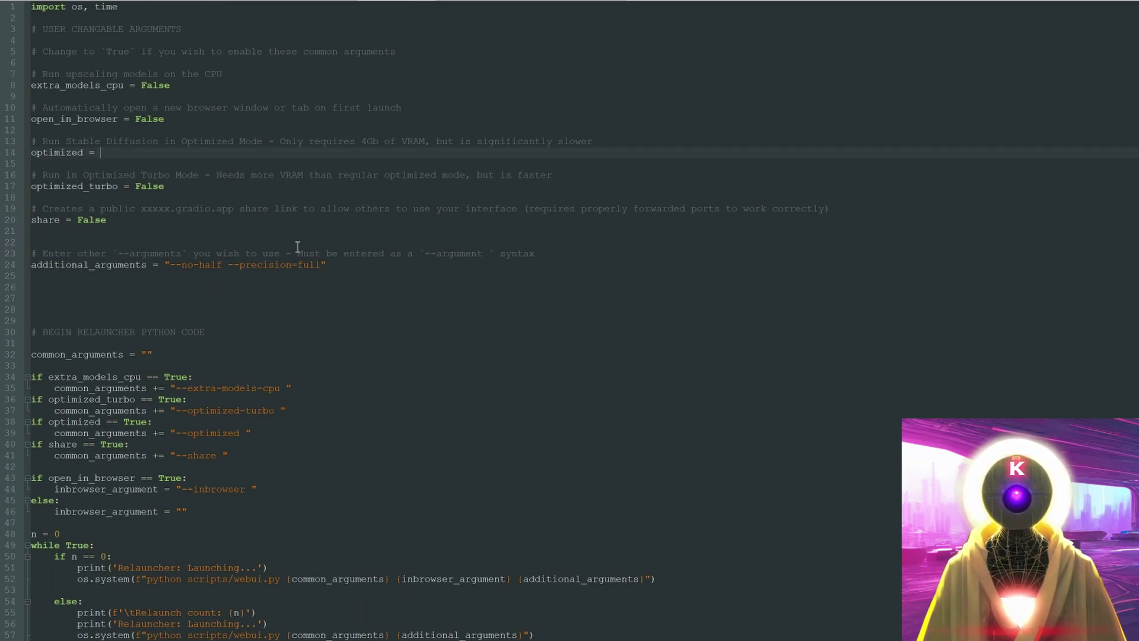
type("True")
key("Escape")
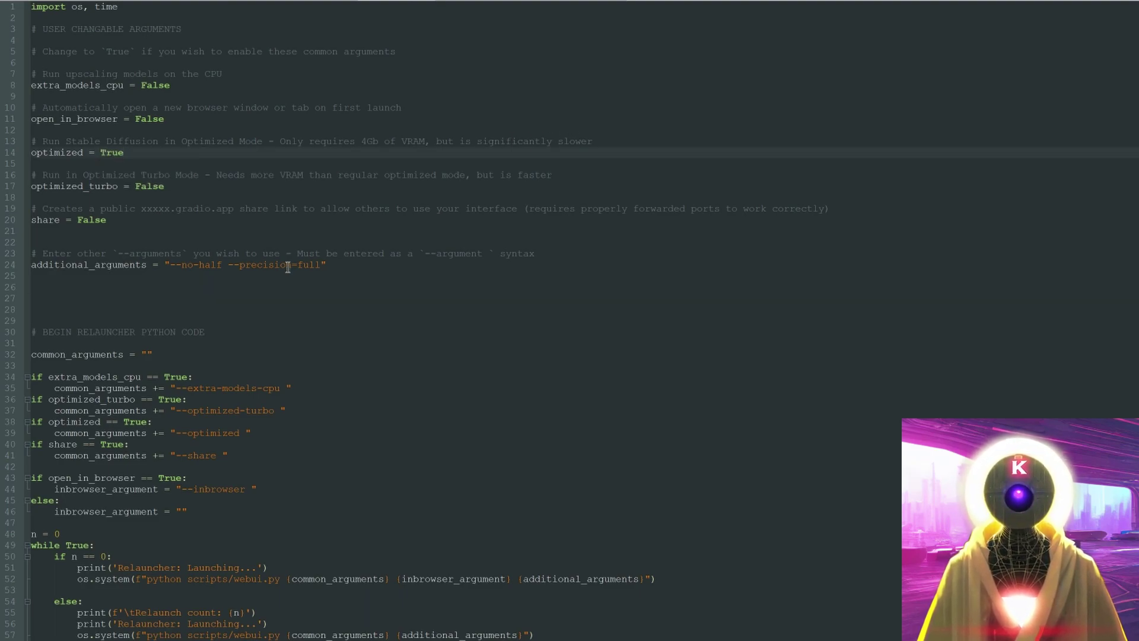
Remove "--no-half --precision=full" from the additional_arguments line, leaving the quotation marks empty
left_click(181, 271)
left_click_drag(170, 265, 320, 264)
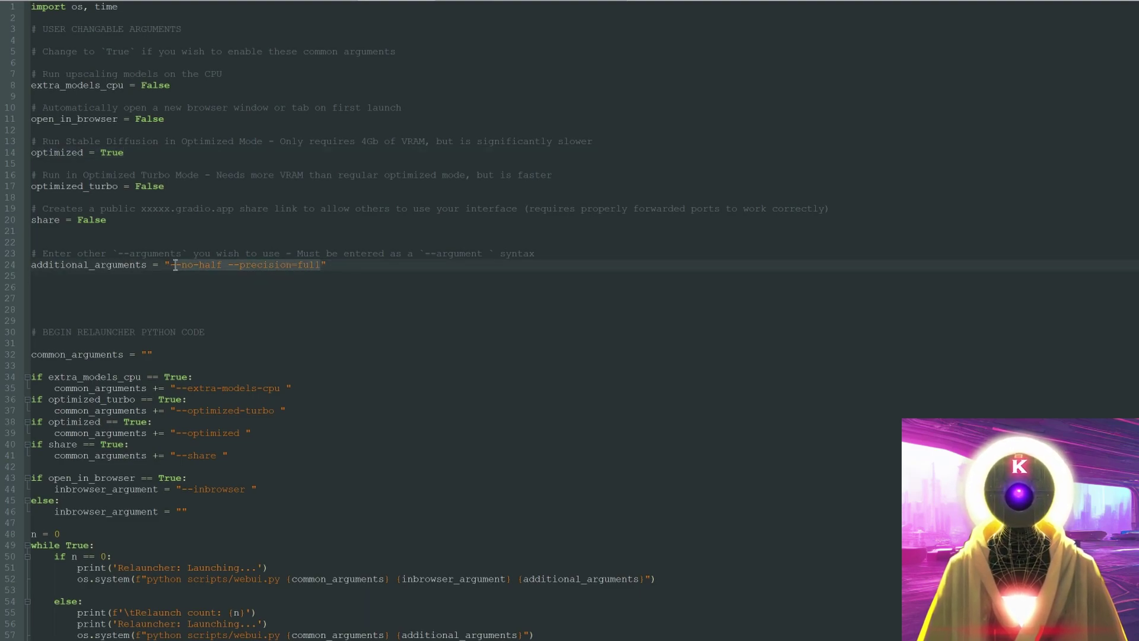
key("BackSpace")
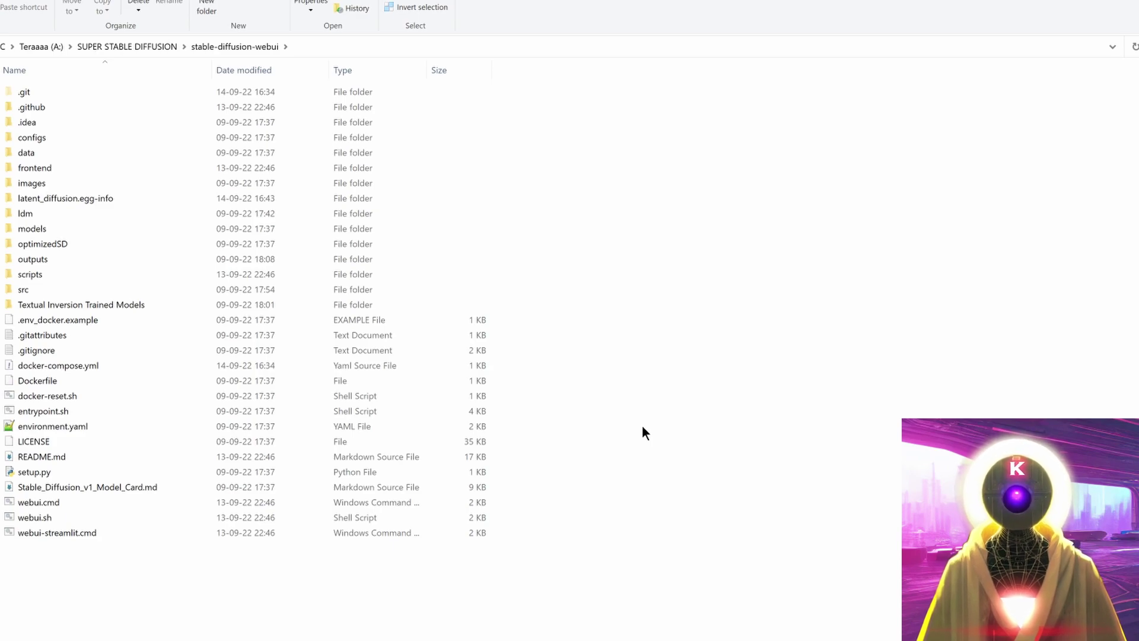
Check the GFPGAN model file in src\gfpgan\experiments\pretrained_models and return to the src folder
double_click(23, 289)
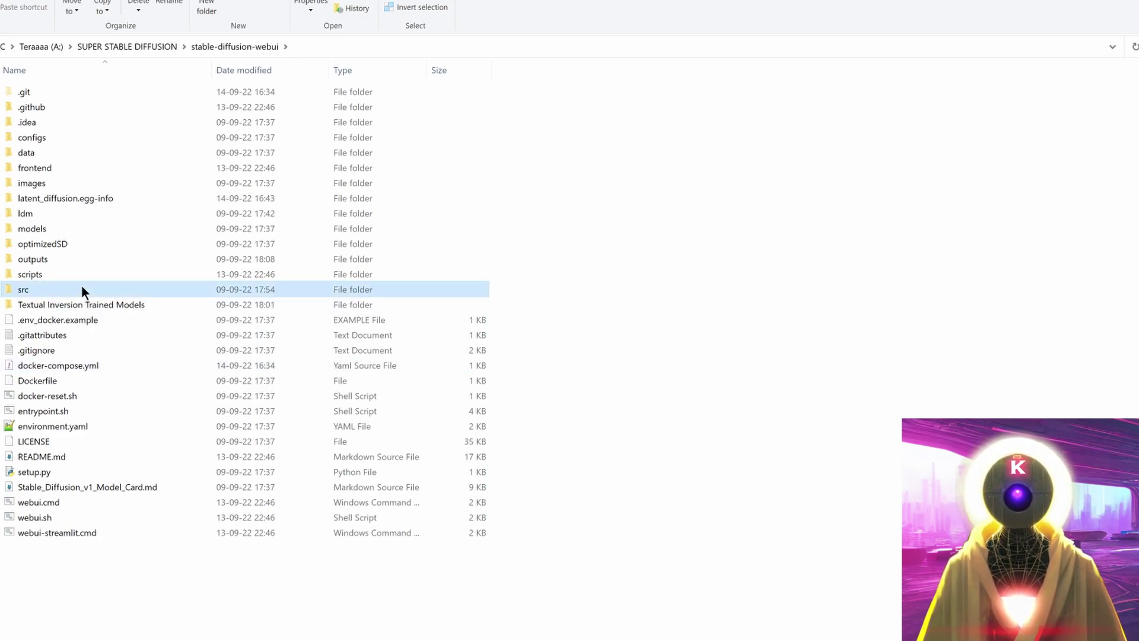
double_click(39, 108)
double_click(42, 169)
double_click(50, 92)
left_click(51, 92)
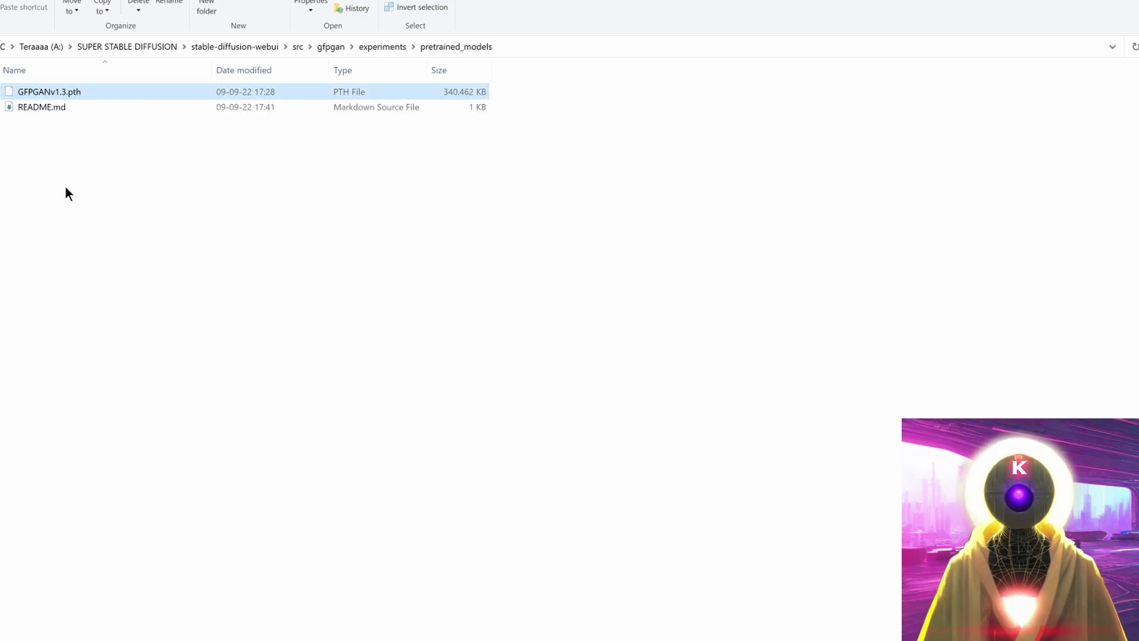
key("BackSpace")
key("BackSpace")
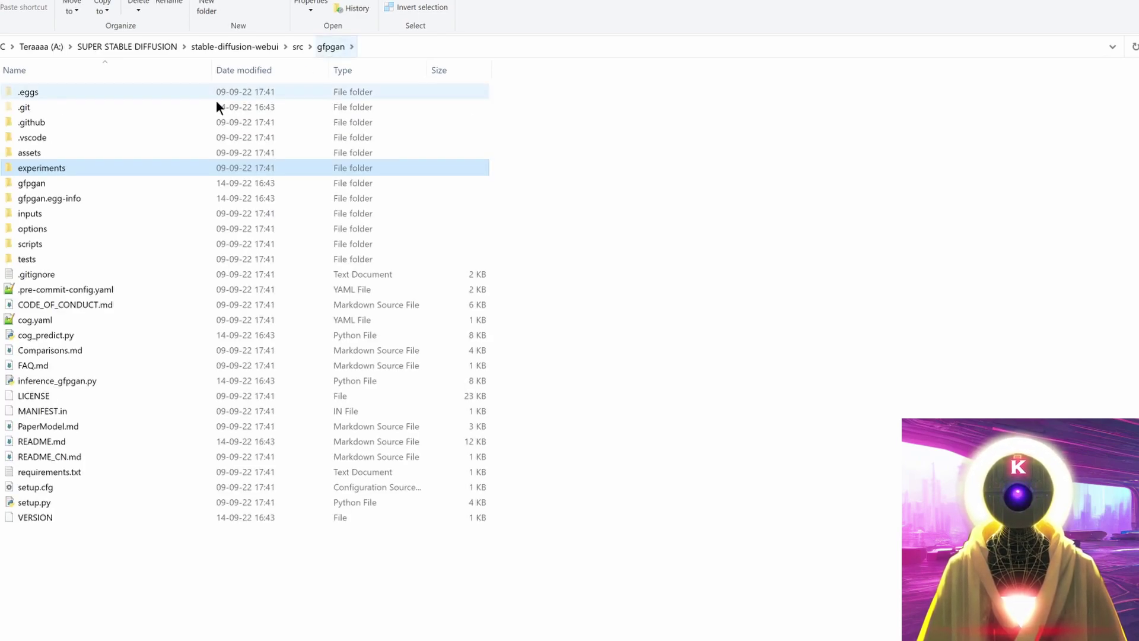
key("BackSpace")
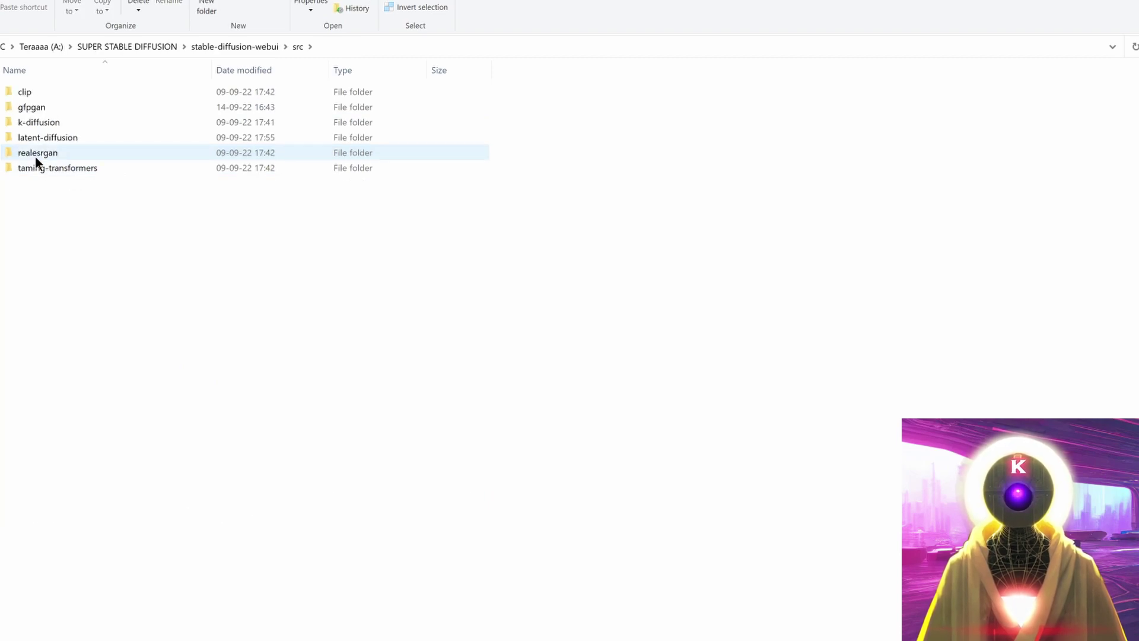
Check the pretrained model files under the experiments folder of src\realesrgan and return to the src folder
double_click(37, 153)
double_click(46, 182)
double_click(49, 94)
left_click_drag(88, 153, 33, 109)
left_click(382, 48)
key("BackSpace")
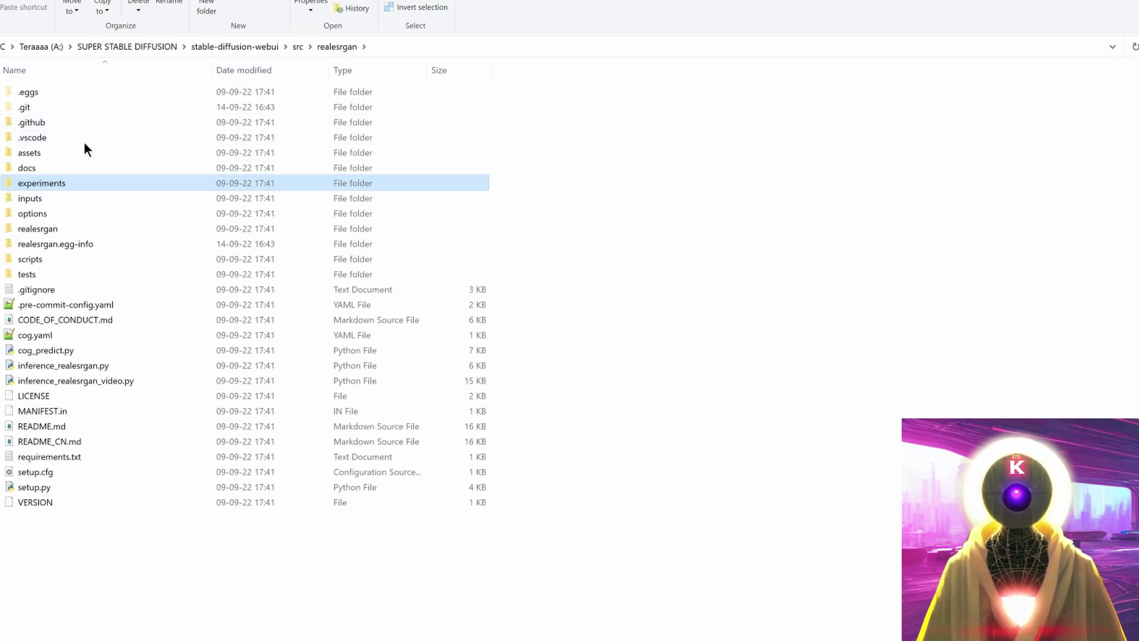
key("BackSpace")
Check the model.ckpt and project.yaml files in src\latent-diffusion\experiments\pretrained_models
double_click(51, 137)
double_click(51, 137)
double_click(58, 92)
left_click_drag(7, 80, 59, 131)
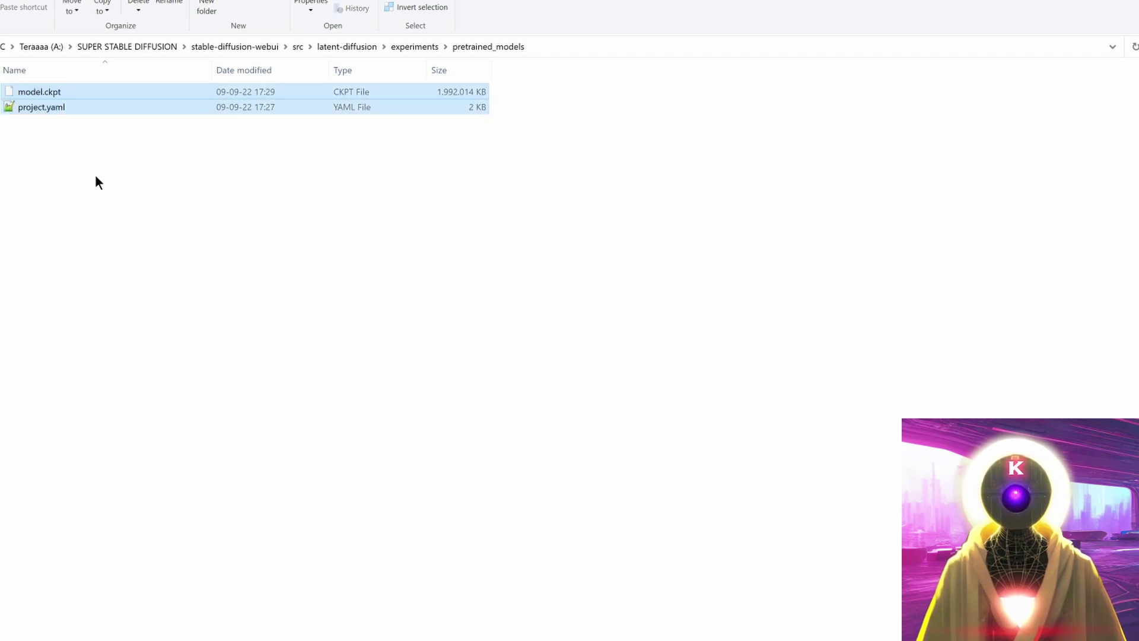
left_click(112, 188)
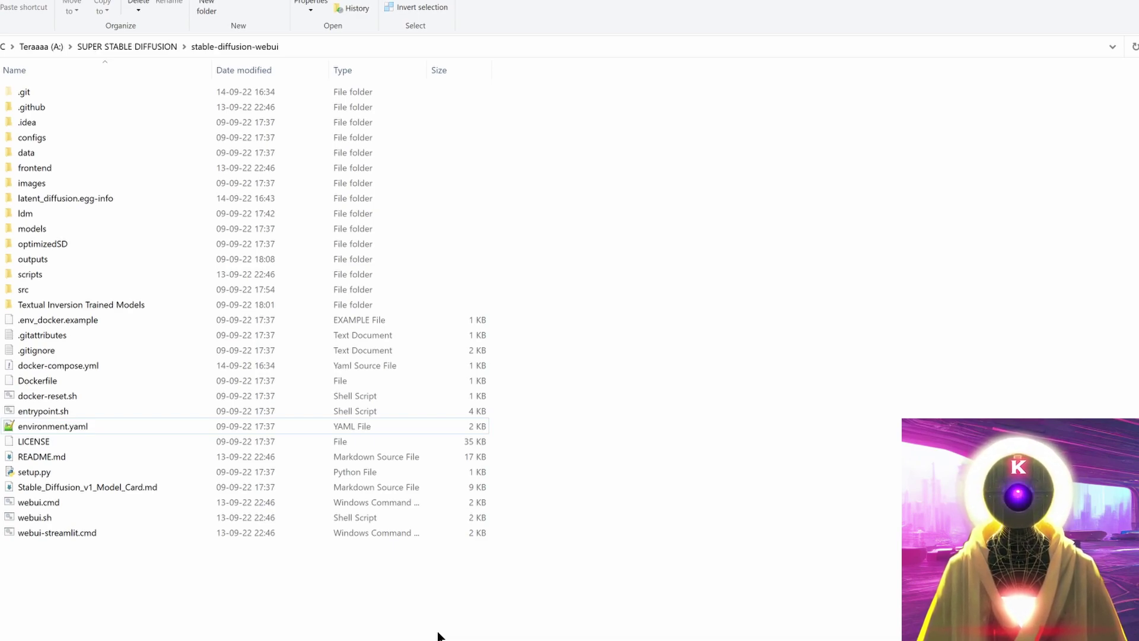
Open environment.yaml from the stable-diffusion-webui folder in a text editor and select its list of pip packages
right_click(40, 428)
left_click(59, 89)
left_click_drag(178, 448, 31, 144)
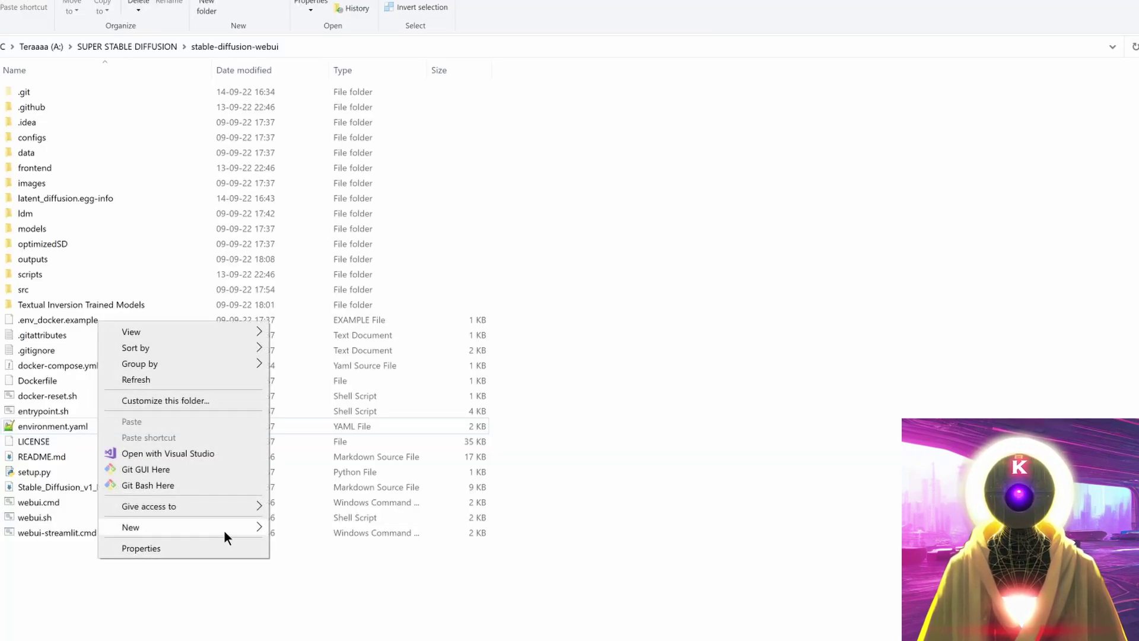
Create requirements.txt in the stable-diffusion-webui folder, filled with the pip package list from albumentations==0.4.3 down to "-e ."
mouse_move(224, 531)
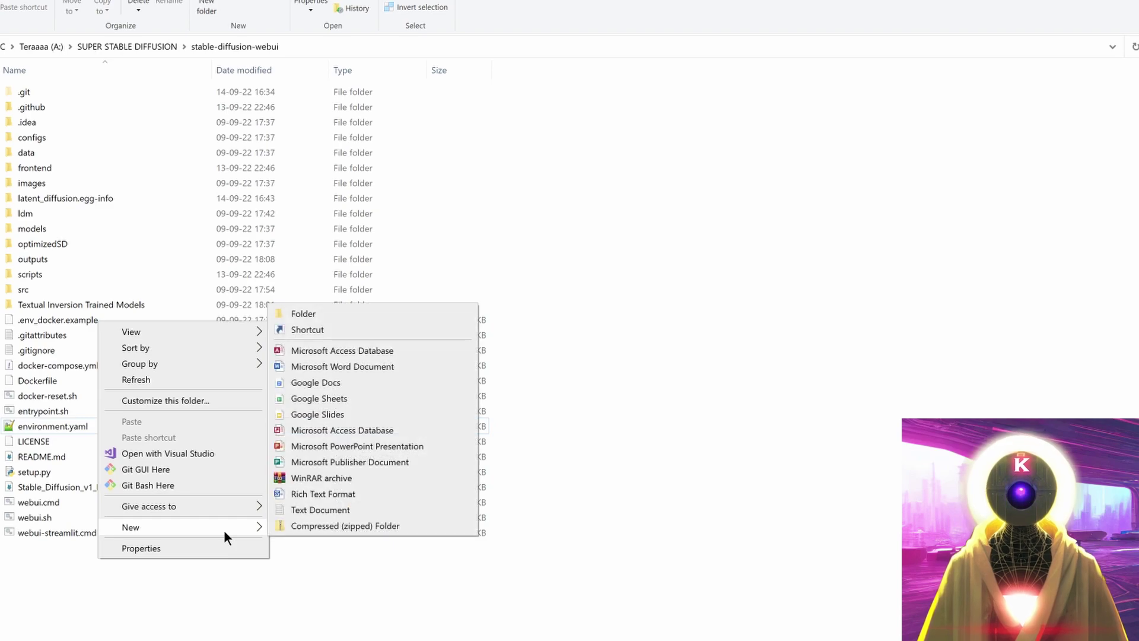
left_click(331, 509)
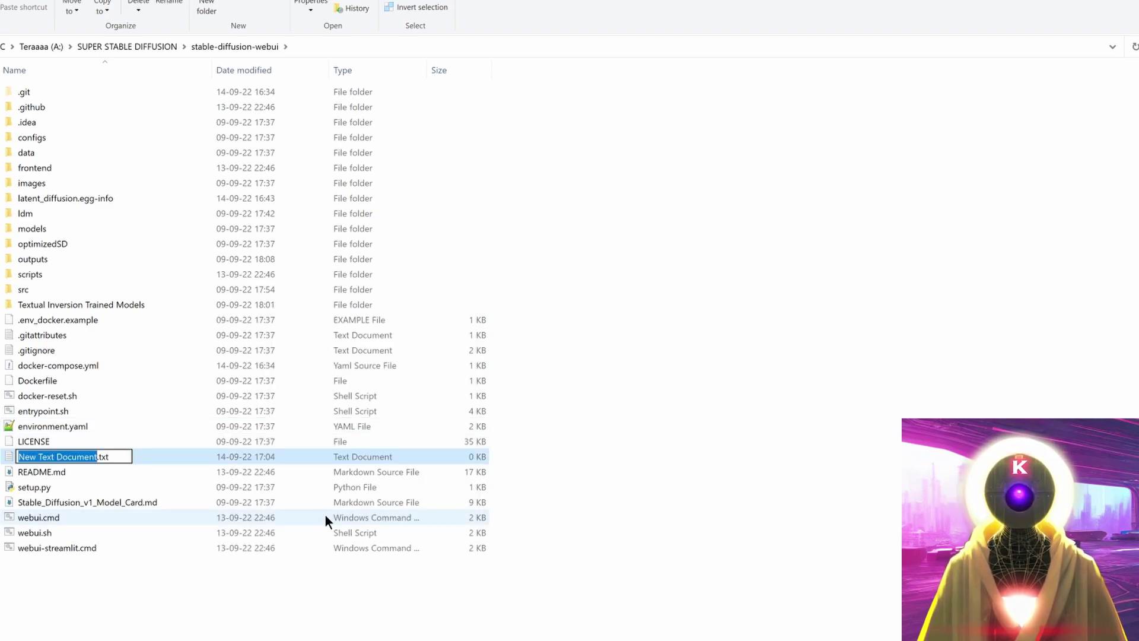
type("requirements")
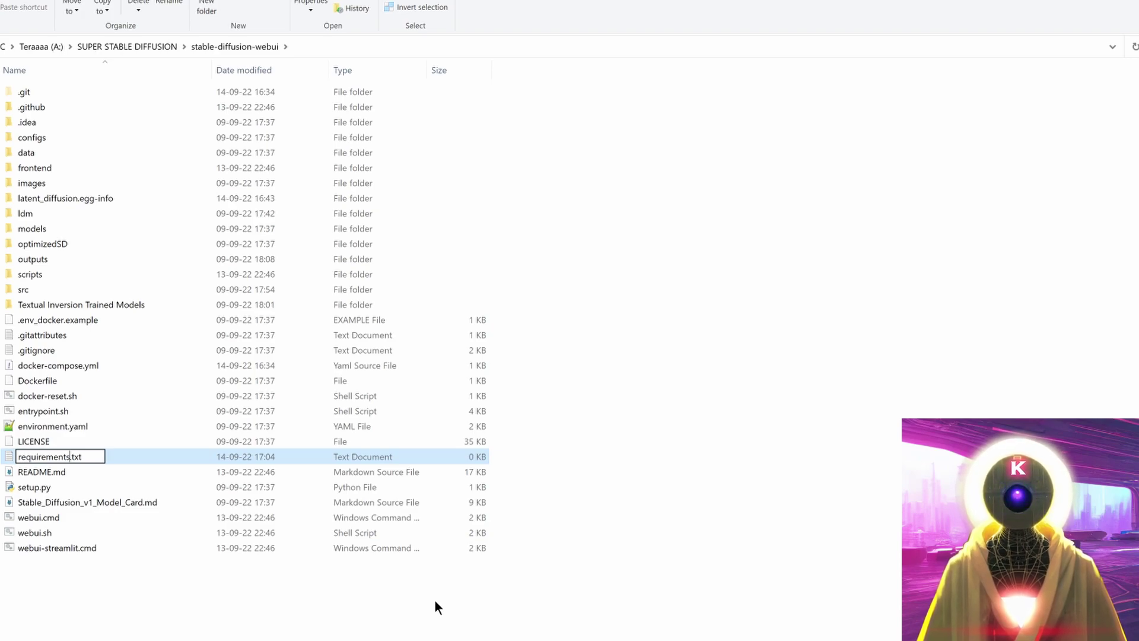
key("Return")
key("Return")
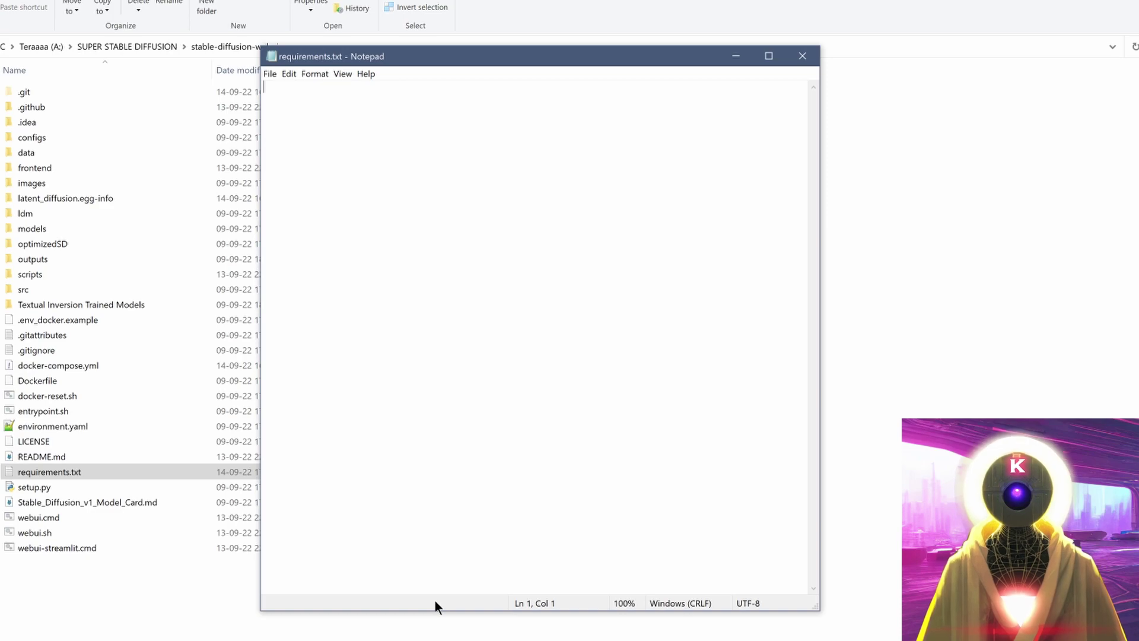
type("albumentations==0.4.3 opencv-python==4.1.2.30 opencv-python-headless==4.1.2.30 pudb==2019.2 imageio==2.9.0 imageio-ffmpeg==0.4.2 pytorch-lightning==1.4.2 omegaconf==2.1.1 test-tube>=0.7.5 einops==0.3.0 torch-fidelity==0.3.0 transformers==4.19.2 torchmetrics==0.6.0 kornia==0.6 gradio==3.1.6 accelerate==0.12.0 pynvml==11.4.1 basicsr>=1.3.4.0 facexlib>=0.2.3 python-slugify>=6.1.2 streamlit>=1.12.2 retry>=0.9.2 -e git+https://github.com/CompVis/taming-transformers#egg=taming-transformers -e git+https://github.com/openai/CLIP#egg=clip -e git+https://github.com/TencentARC/GFPGAN#egg=GFPGAN -e git+https://github.com/xinntao/Real-ESRGAN#egg=realesrgan -e git+https://github.com/hlky/k-diffusion-sd#egg=k_diffusion -e .")
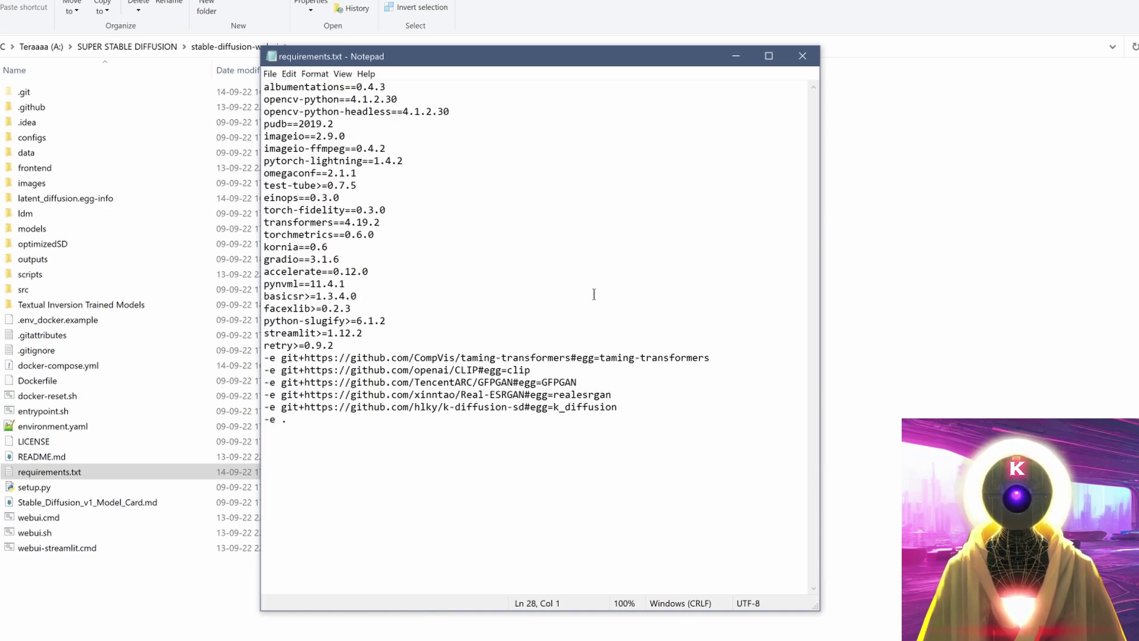
left_click(802, 55)
Run "pip install -r requirements.txt" from a command prompt in the stable-diffusion-webui folder, and select webui.cmd
left_click(472, 40)
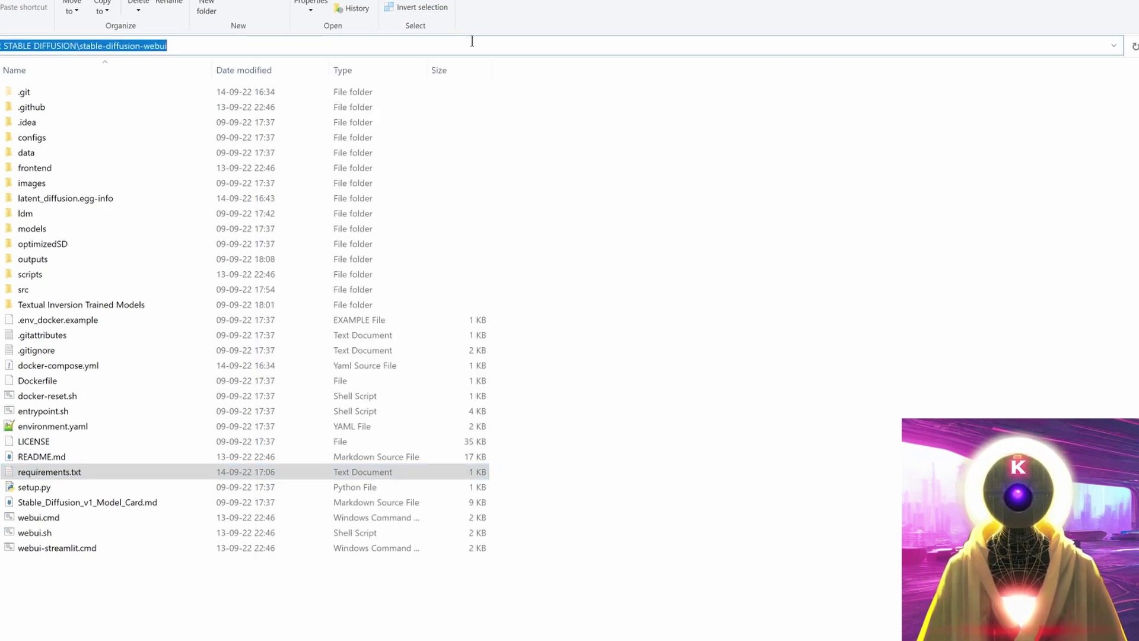
type("cmd")
key("Return")
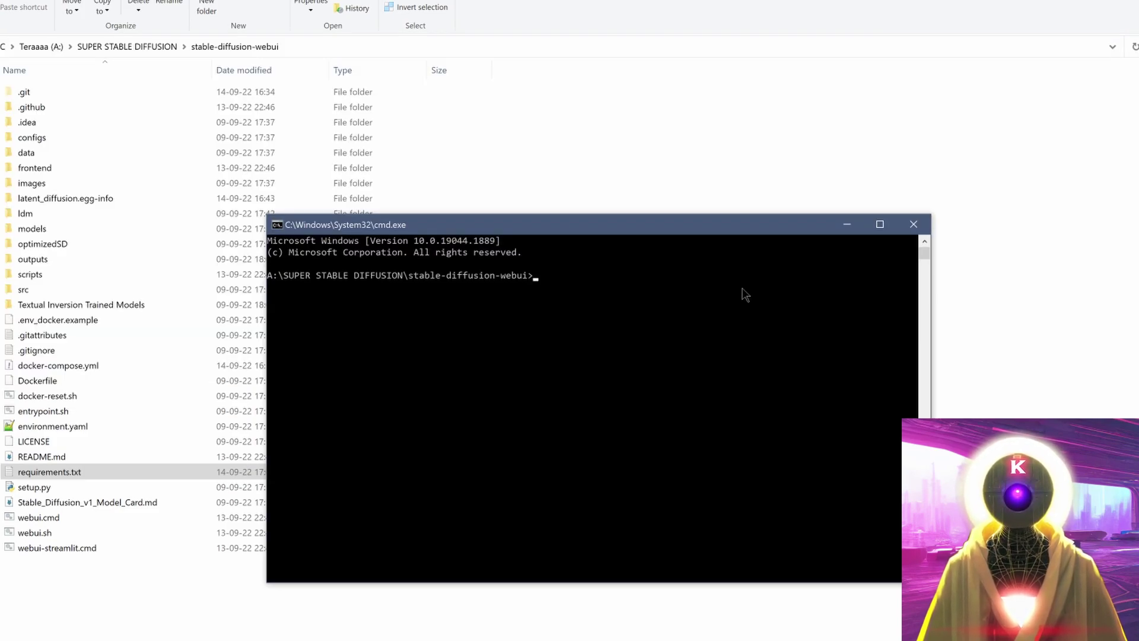
type("pip install -r requirements.txt")
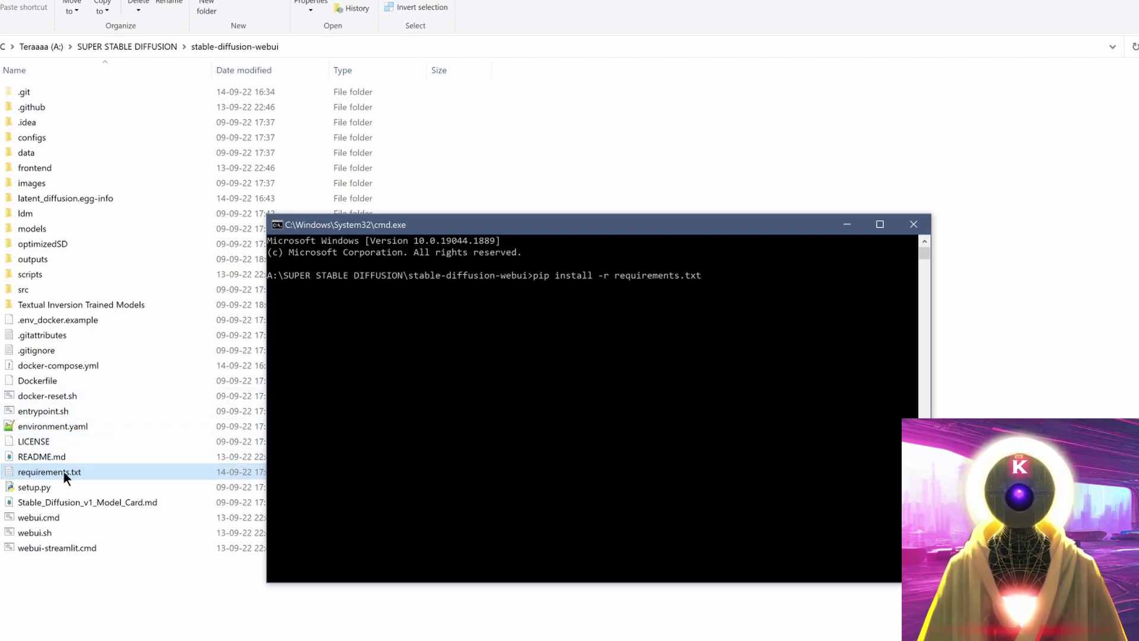
key("Return")
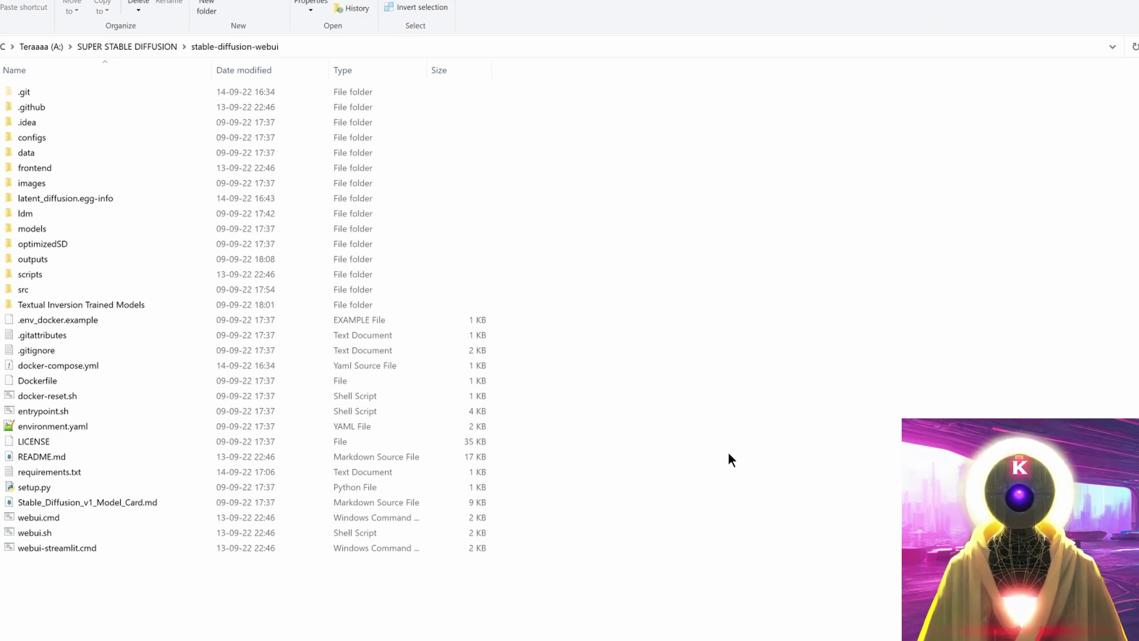
left_click(62, 514)
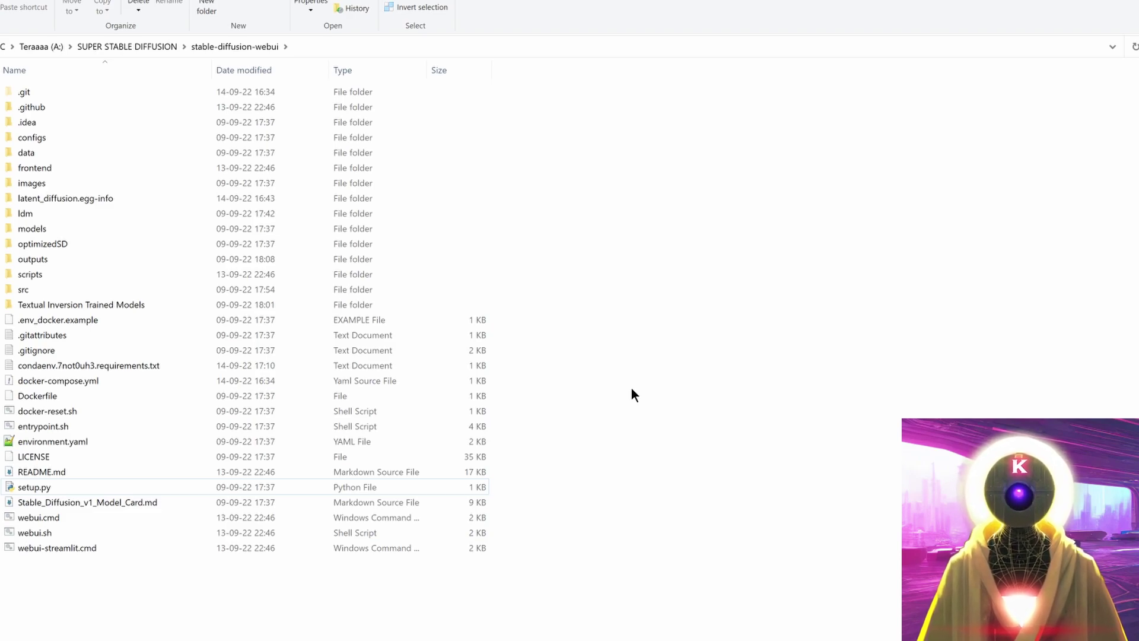
Create a text document named custom-conda-path.txt in the stable-diffusion-webui folder and open it
right_click(537, 362)
mouse_move(510, 585)
left_click(582, 566)
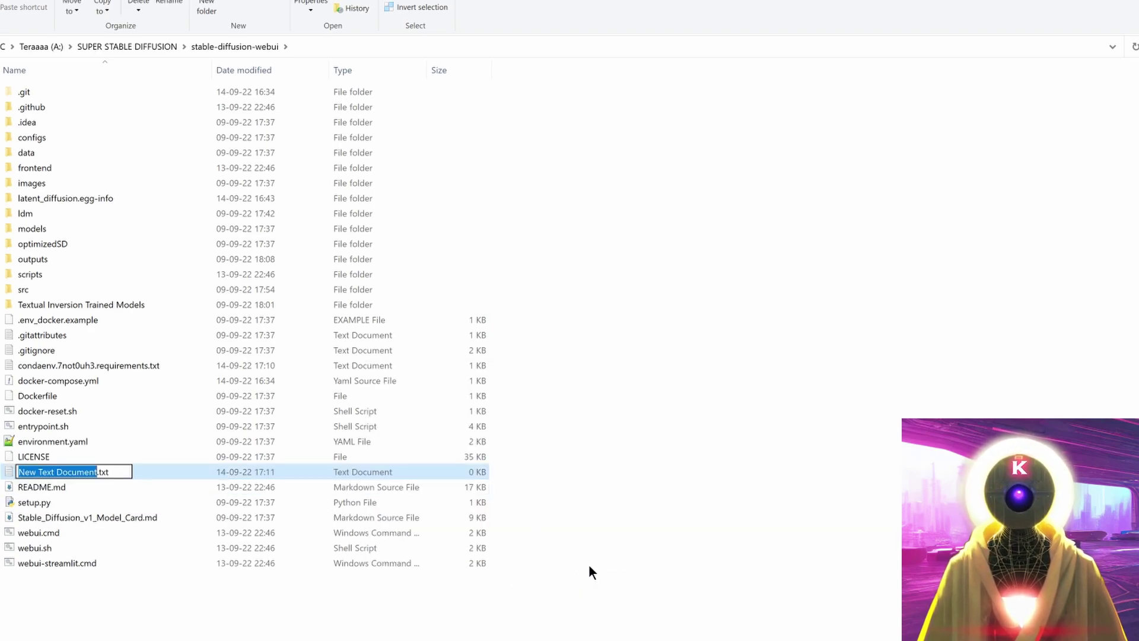
type("custom-conda-path")
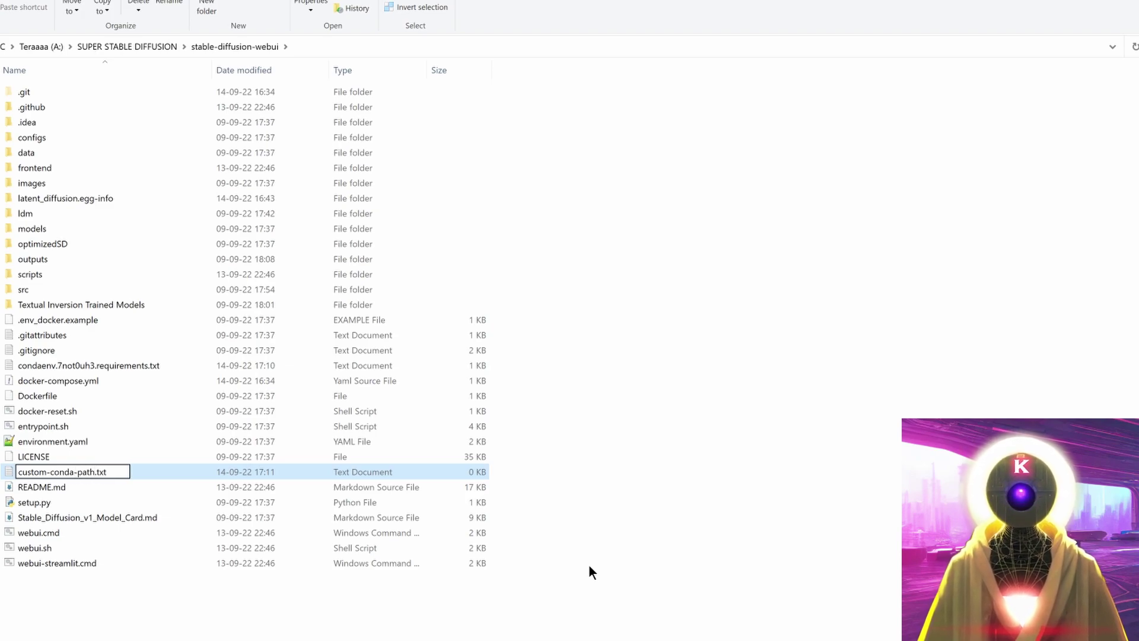
key("Return")
key("Return")
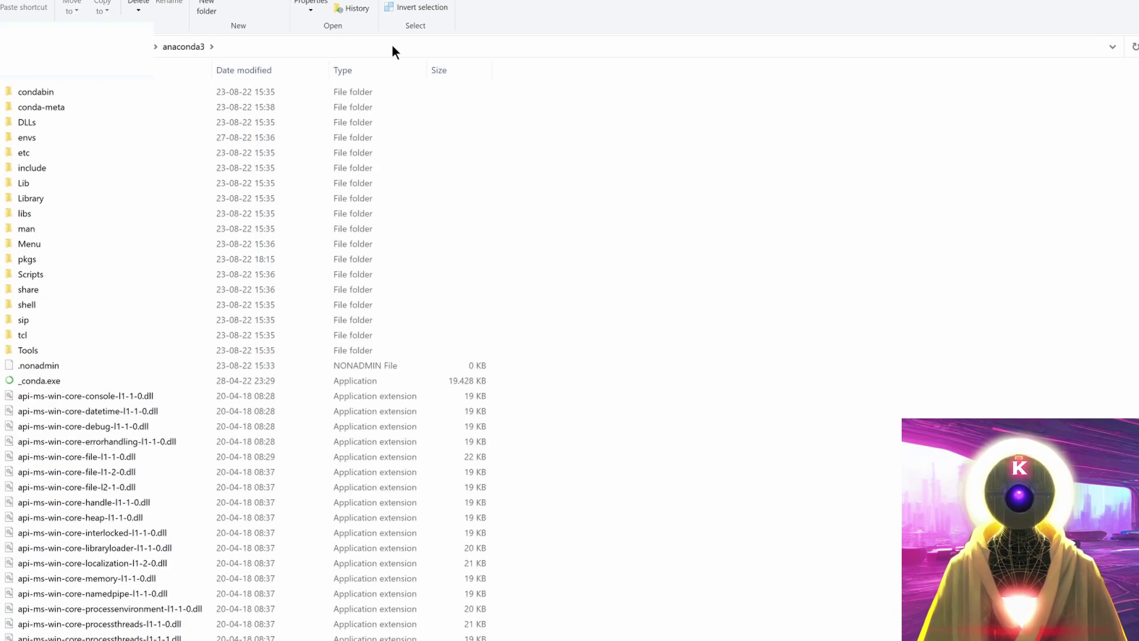
Save the anaconda3 folder's full path in custom-conda-path.txt, and run webui.cmd to test it
left_click(397, 46)
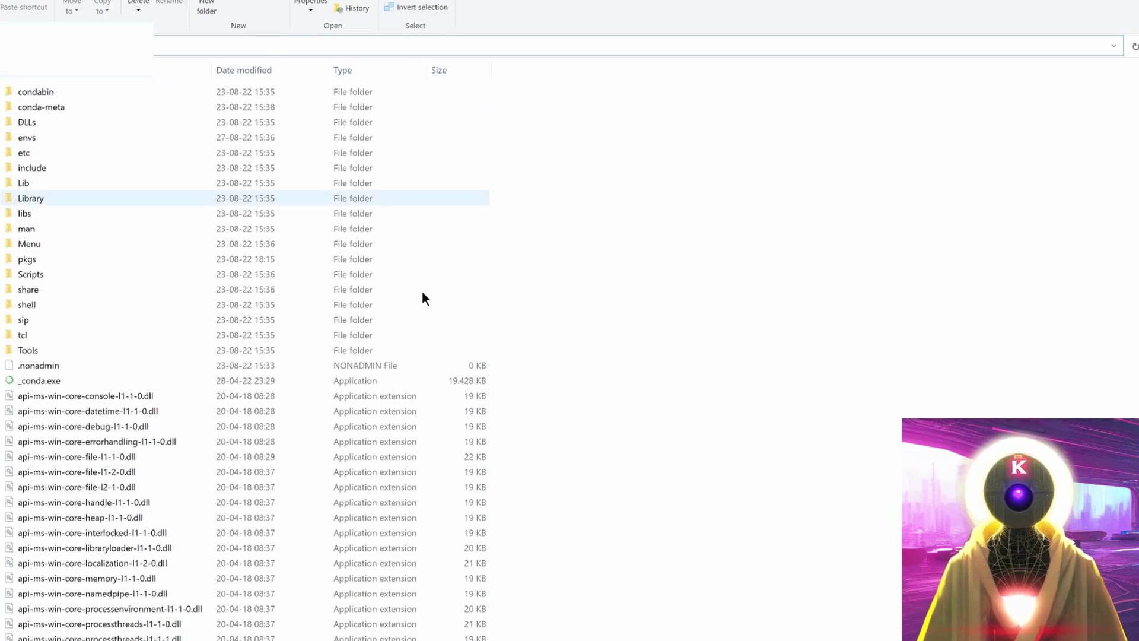
mouse_move(216, 637)
left_click(172, 611)
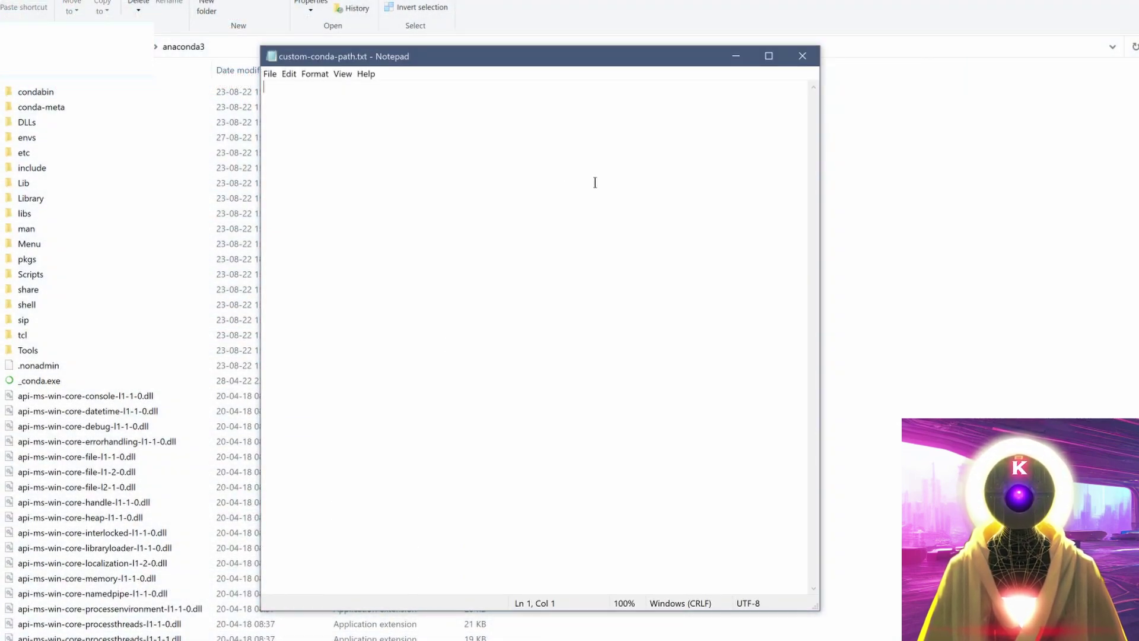
type("C:\\Users\\K      \\anaconda3")
left_click(270, 74)
left_click(294, 130)
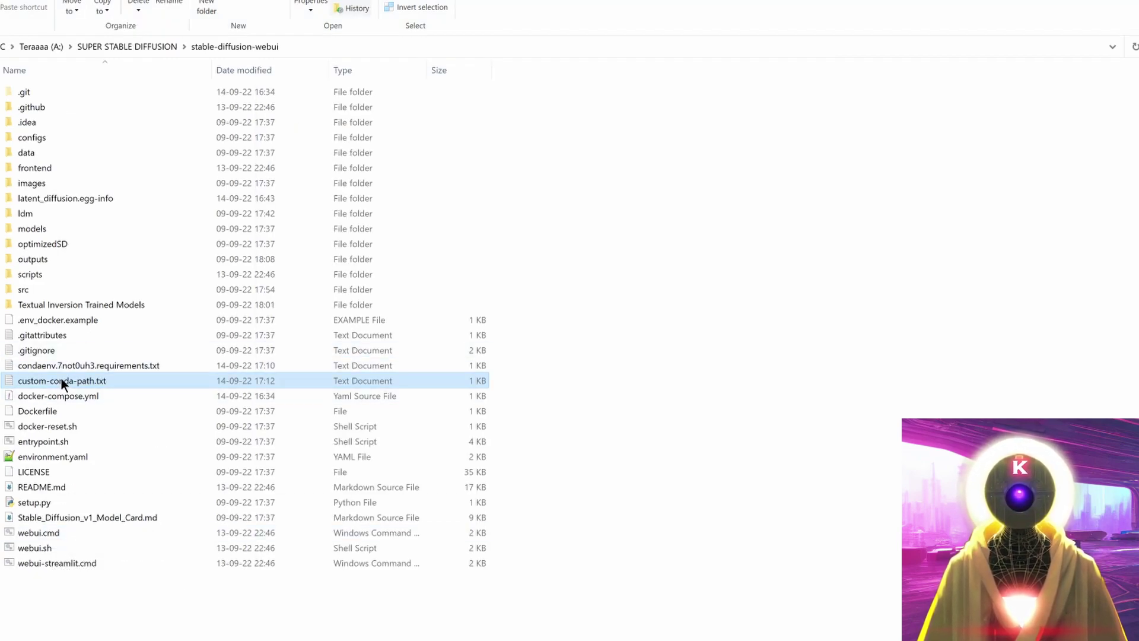
double_click(34, 530)
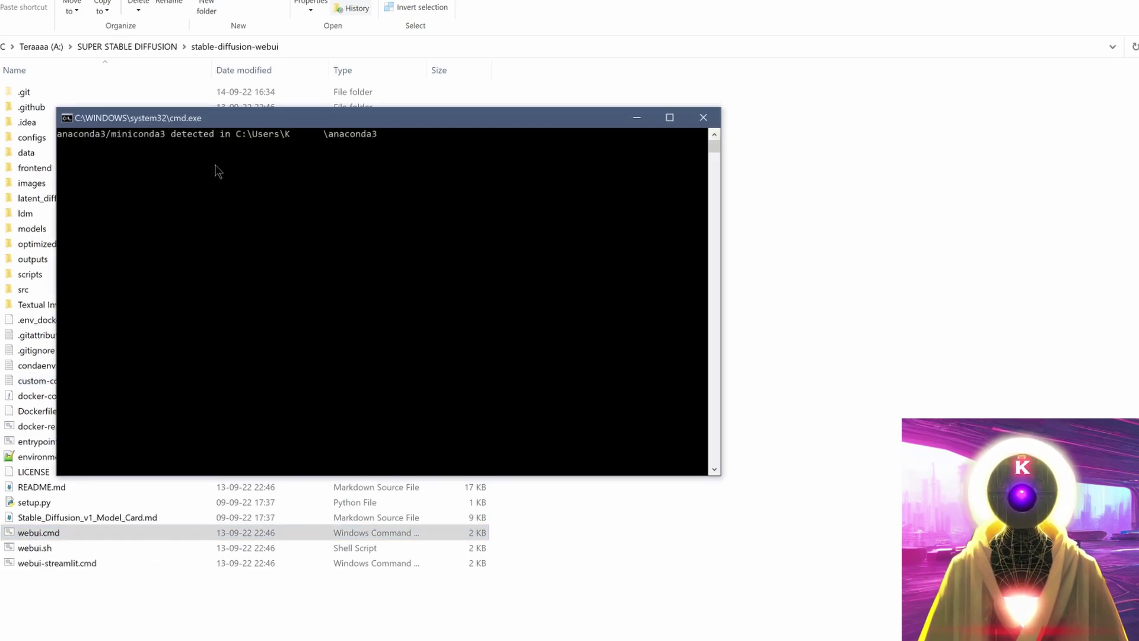
left_click(700, 119)
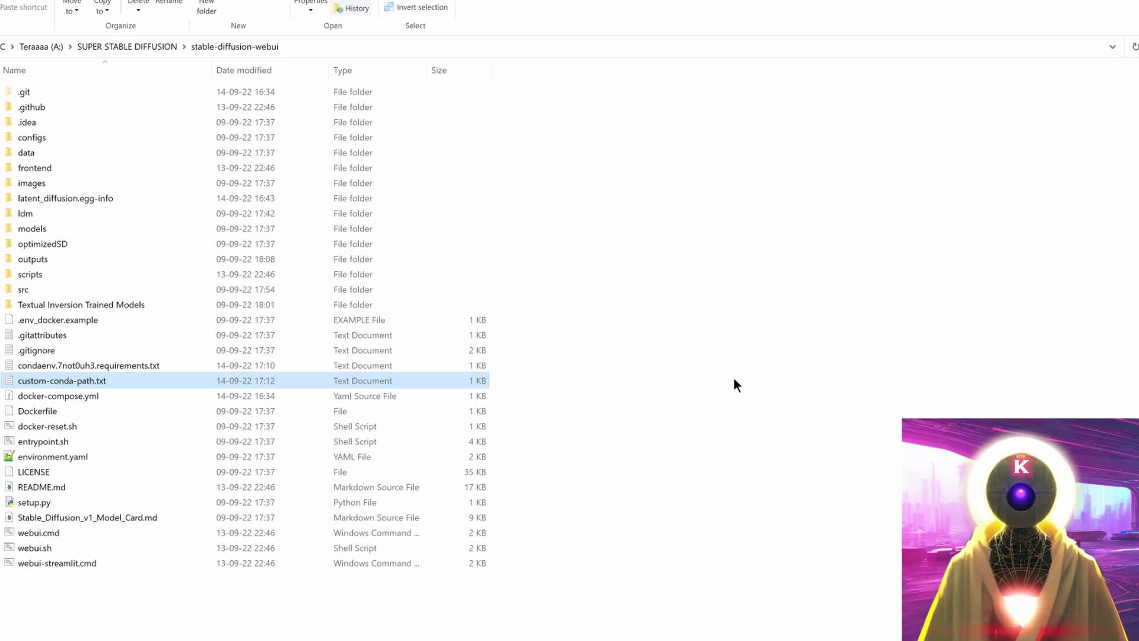
Open webui.cmd from the stable-diffusion-webui folder in a text editor and go to its custom conda path setting
right_click(32, 537)
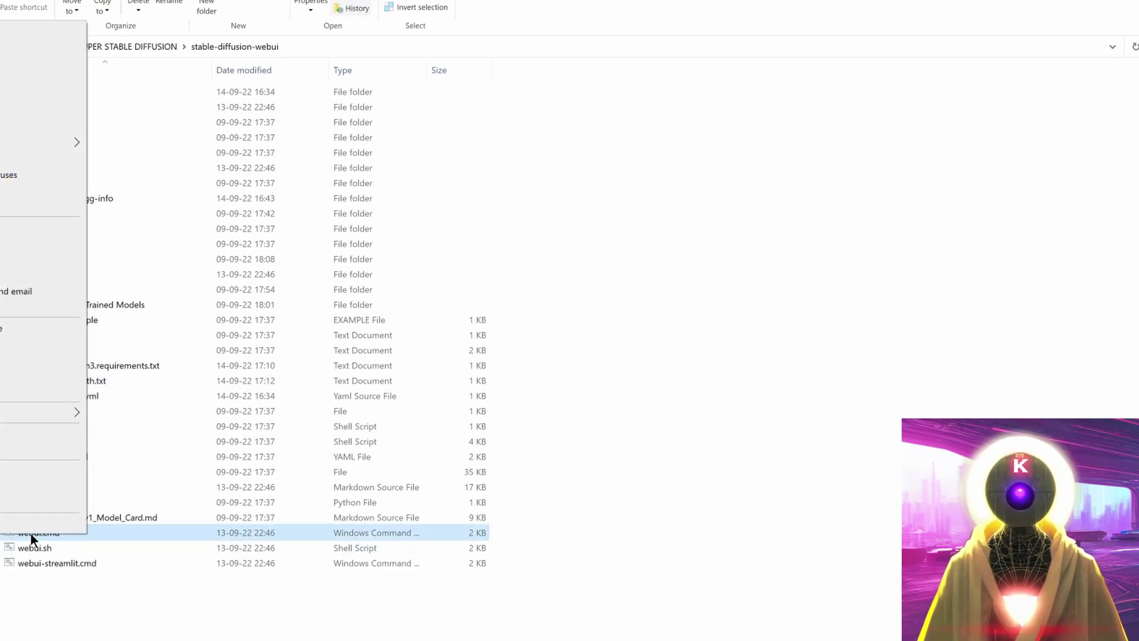
key("e")
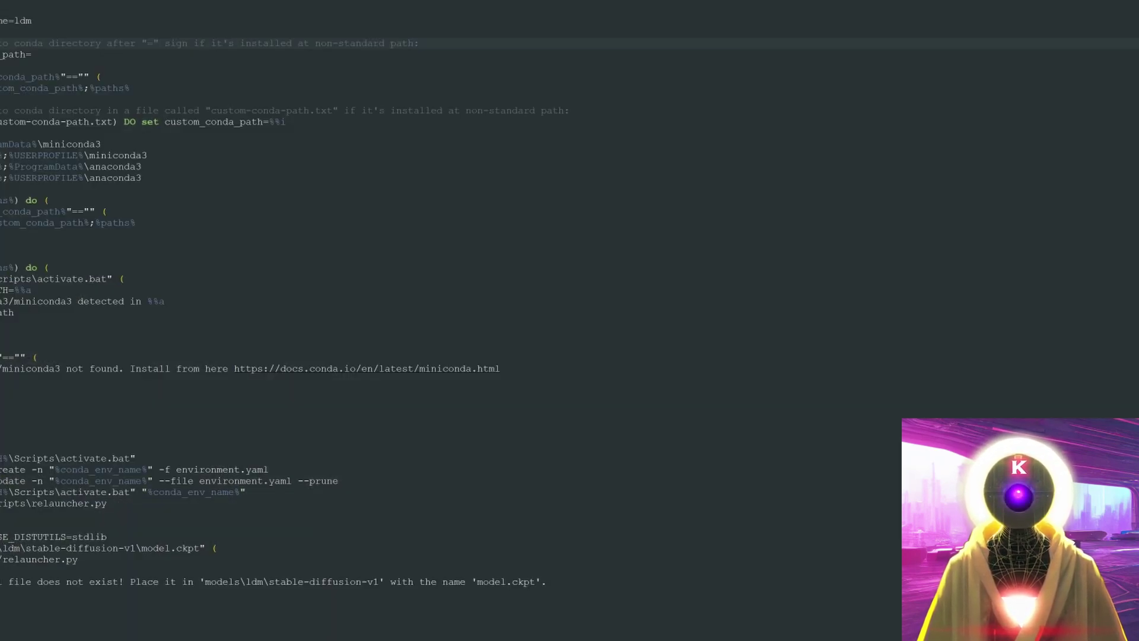
left_click(175, 64)
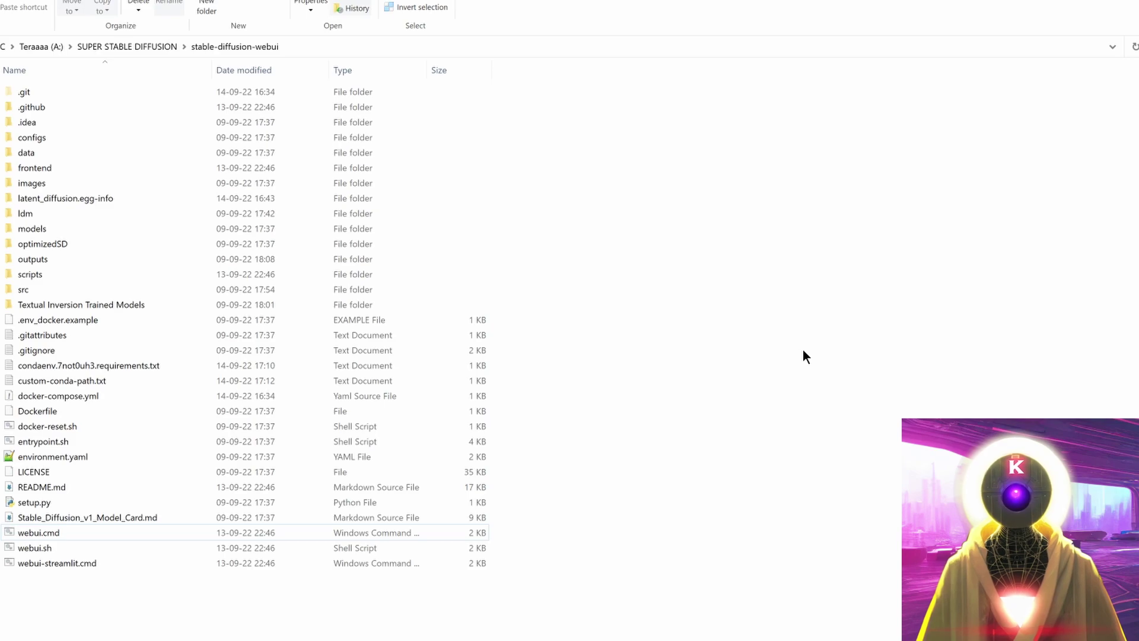
Open Anaconda Prompt (anaconda3) and list the conda environments with "conda info --envs"
key("super")
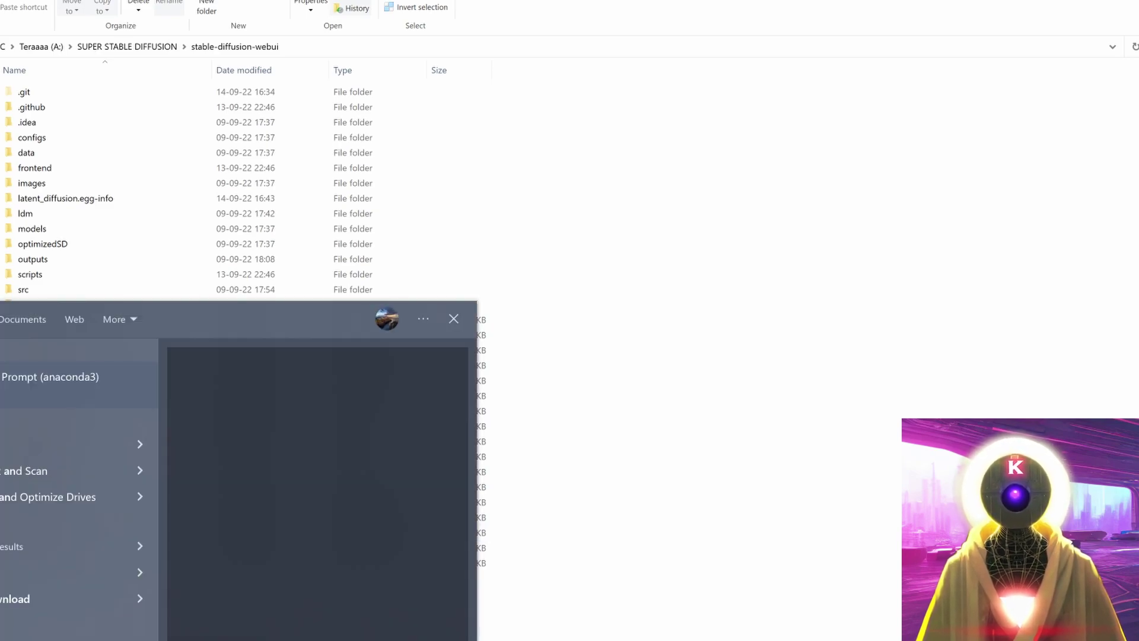
key("Return")
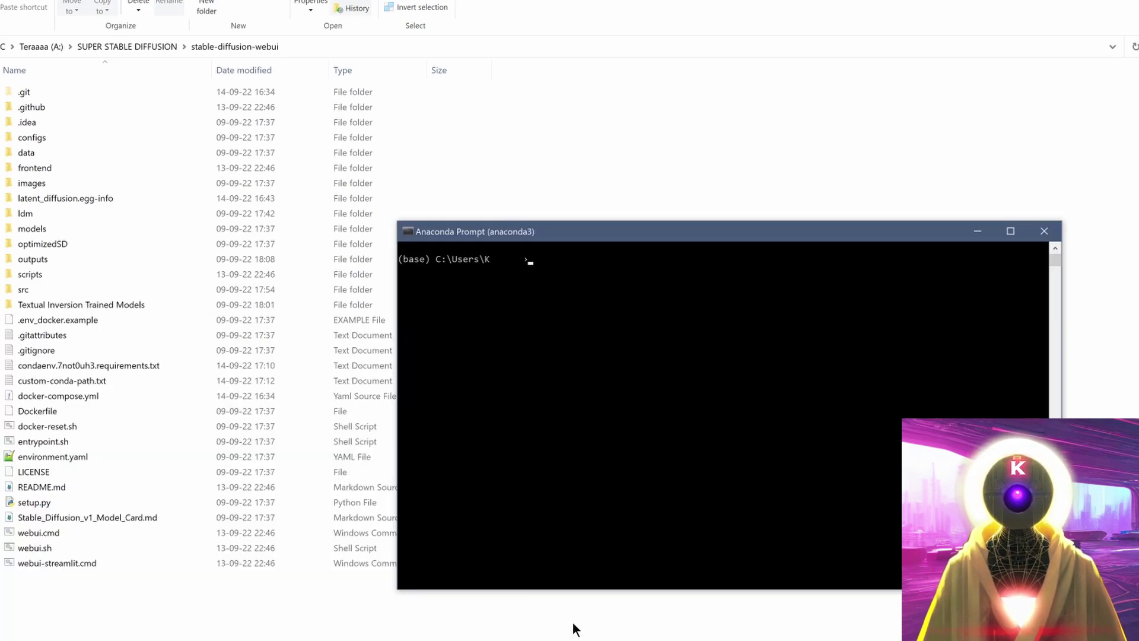
type("conda info --envs")
key("Return")
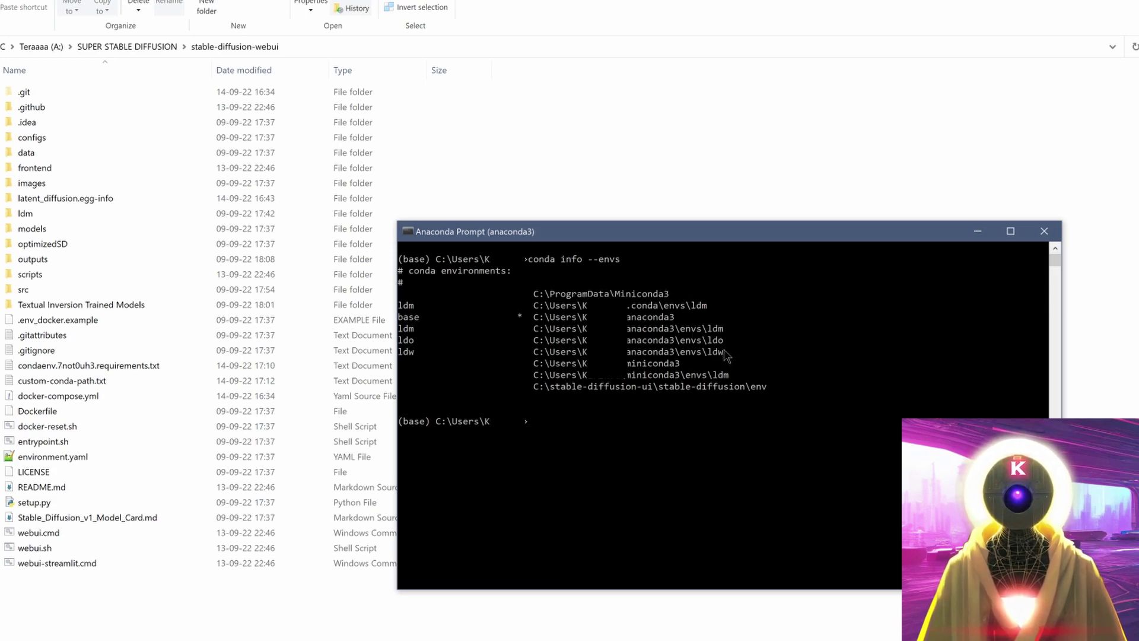
Open a fresh Anaconda Prompt (anaconda3), copy the stable-diffusion-webui folder's path, and begin a cd command
key("alt+Tab")
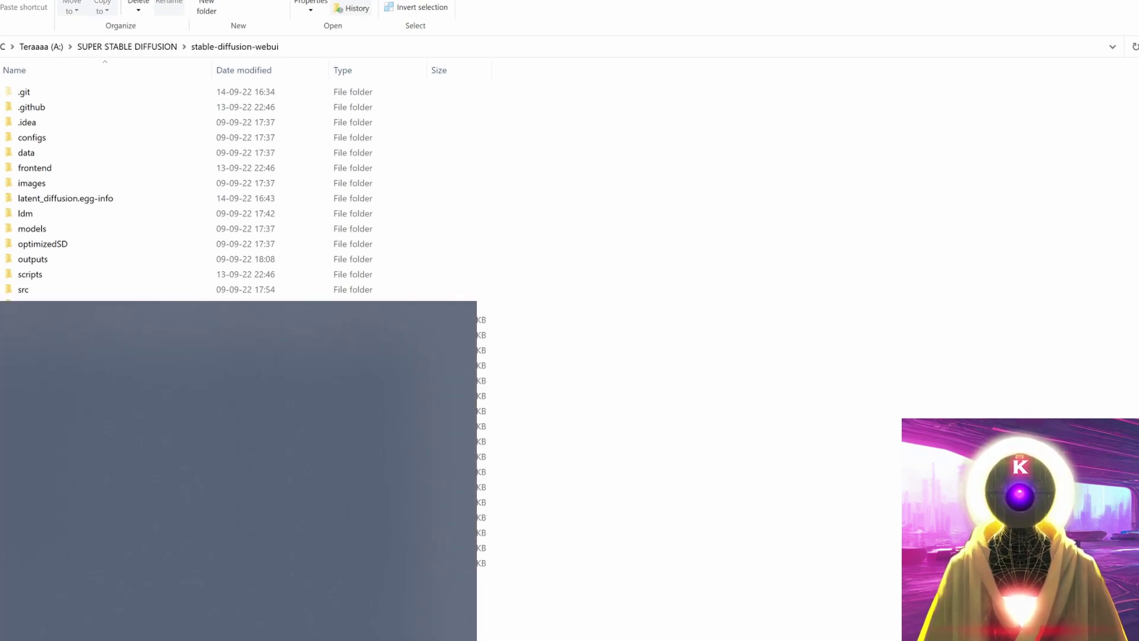
type("anaconda")
key("Return")
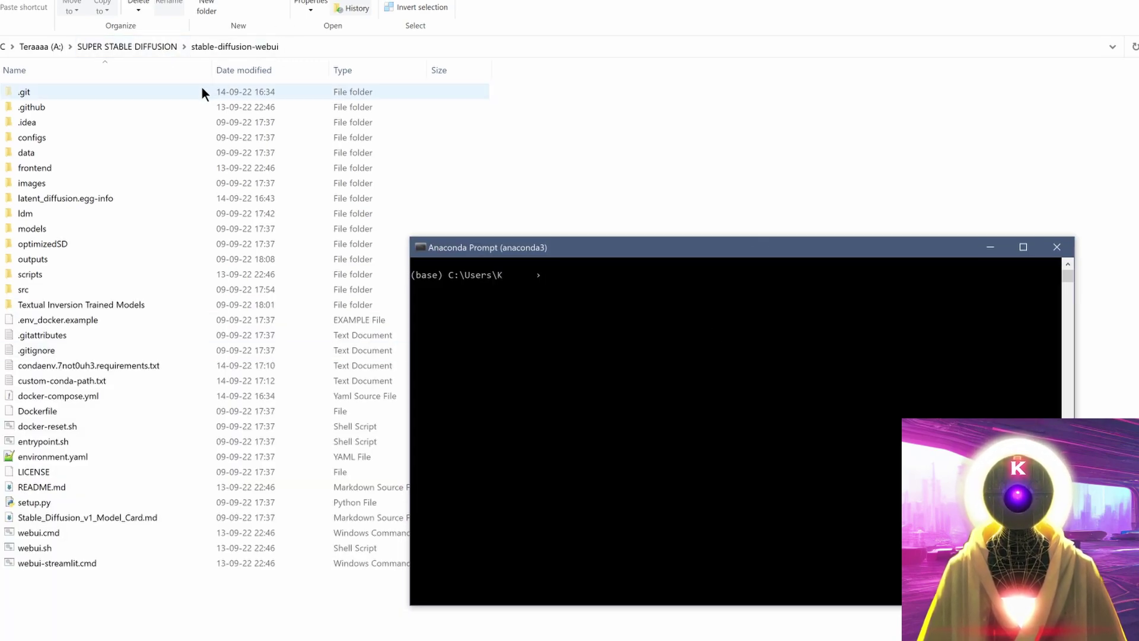
left_click(315, 47)
key("ctrl+c")
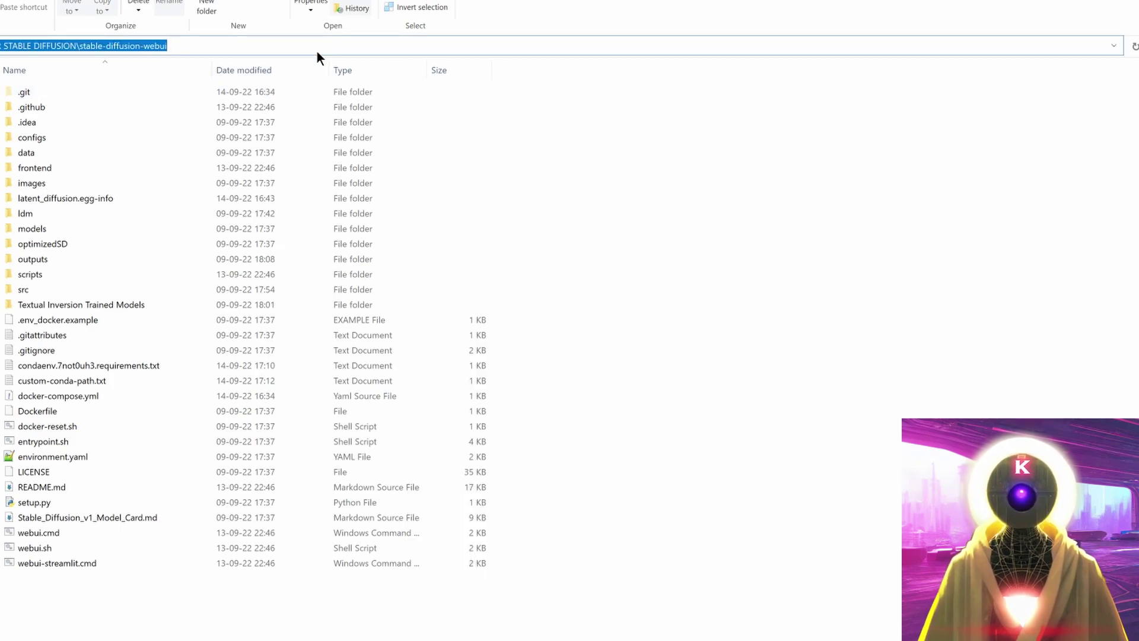
left_click(468, 635)
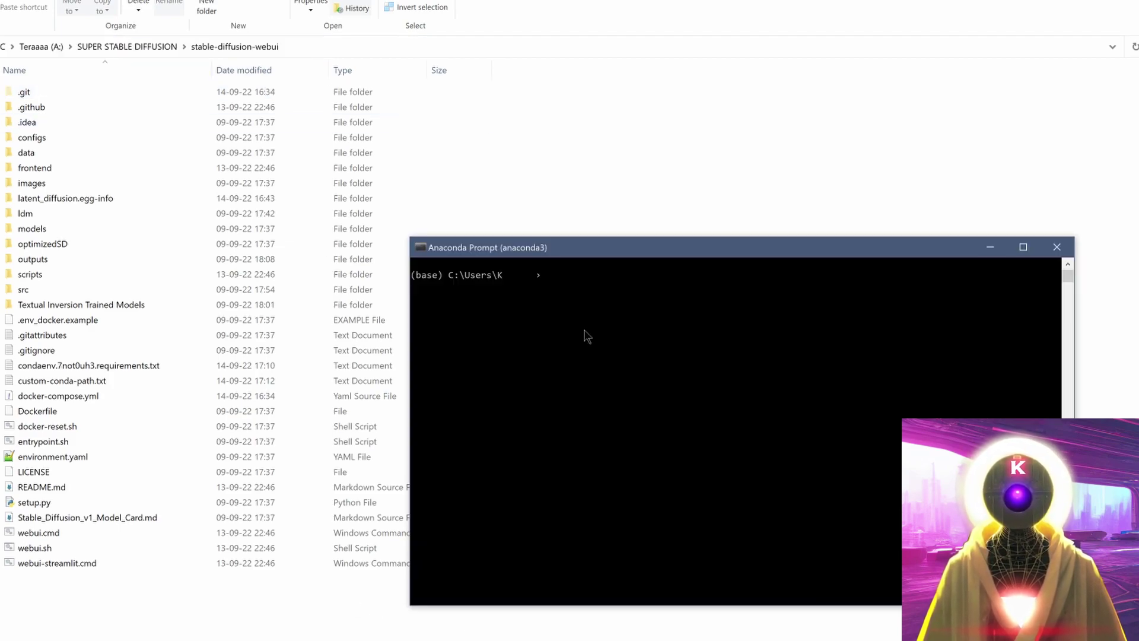
type("cd")
key("ctrl+v")
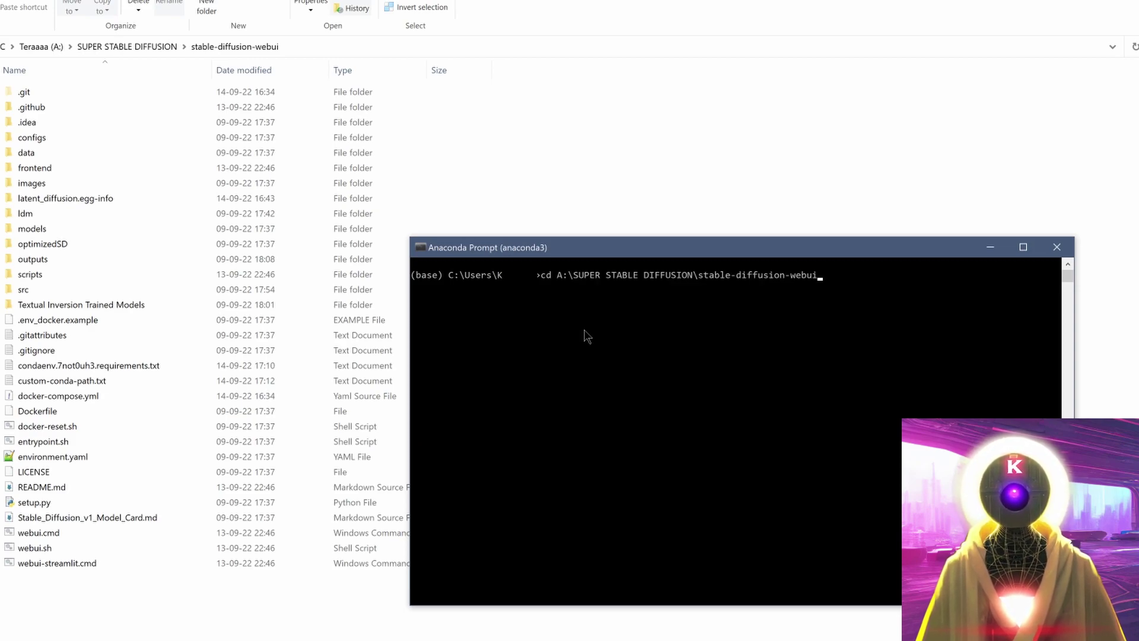
key("BackSpace")
key("BackSpace")
key("BackSpace")
key("BackSpace")
key("BackSpace")
key("BackSpace")
key("BackSpace")
key("BackSpace")
key("BackSpace")
key("BackSpace")
key("BackSpace")
key("BackSpace")
key("BackSpace")
key("BackSpace")
key("BackSpace")
key("BackSpace")
key("BackSpace")
key("BackSpace")
key("BackSpace")
key("BackSpace")
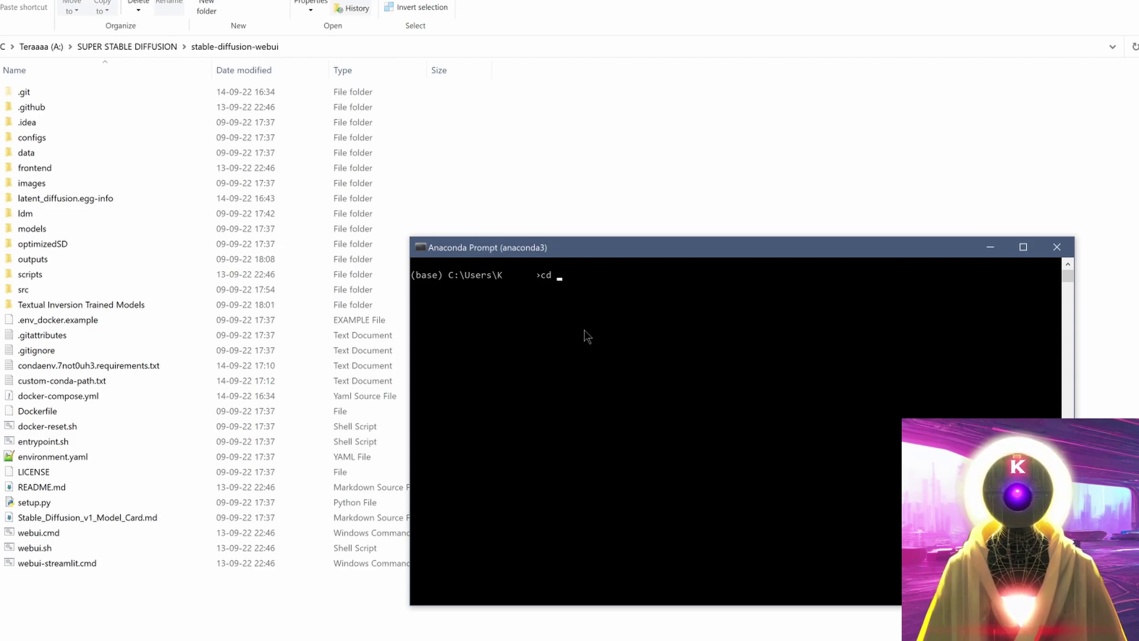
Switch to A:\SUPER STABLE DIFFUSION\stable-diffusion-webui with cd /d, and activate the anaconda3\envs\ldm environment by its full path
type("/")
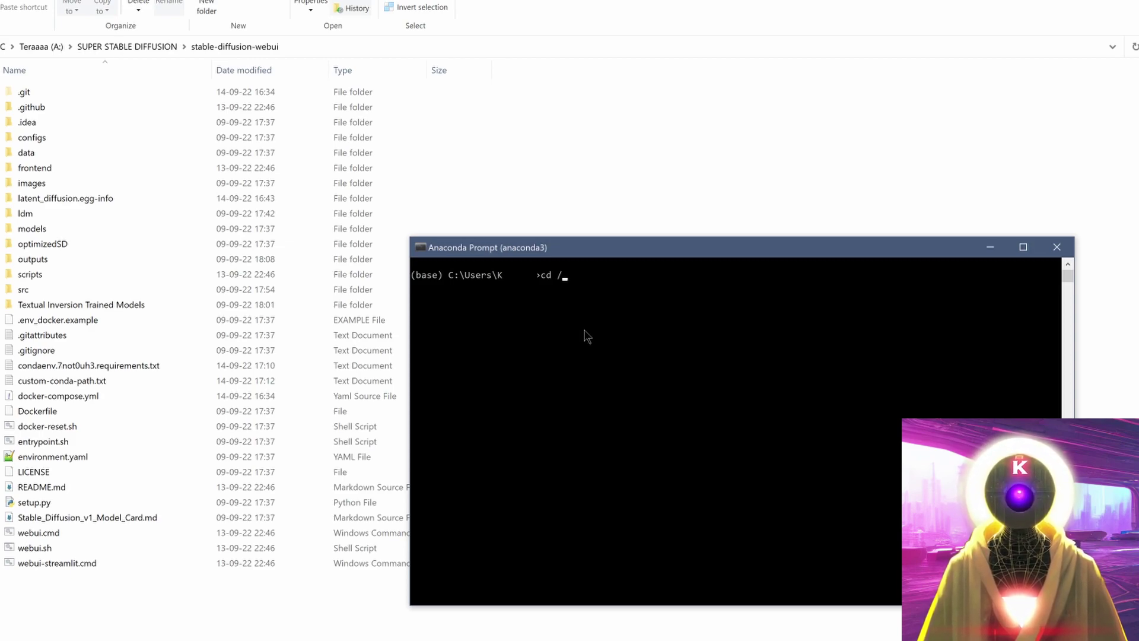
type("d")
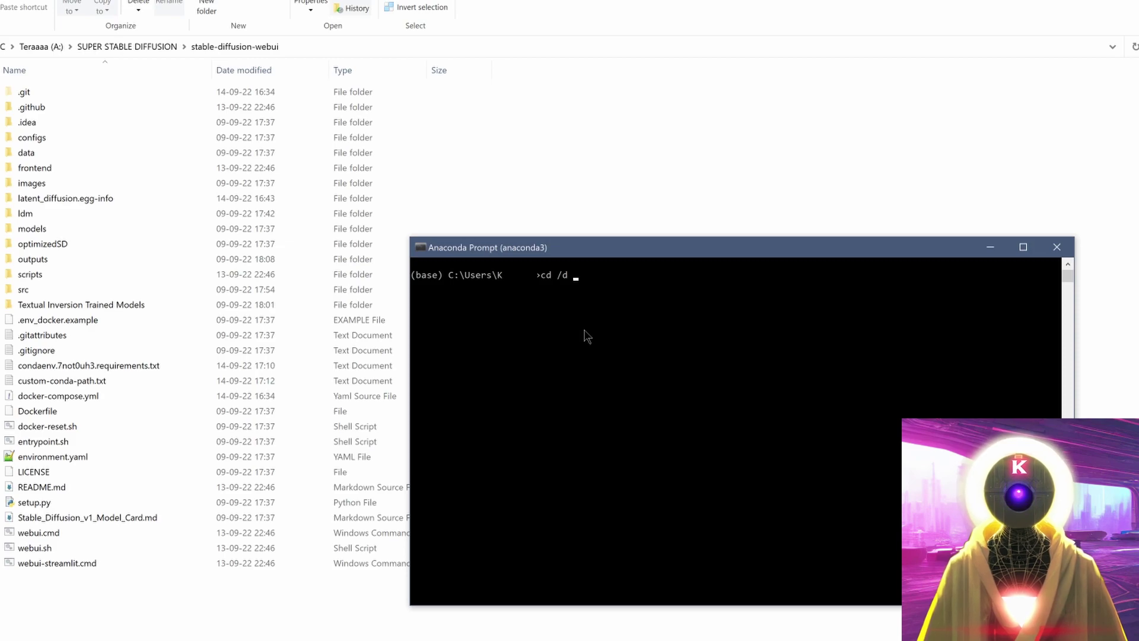
key("ctrl+v")
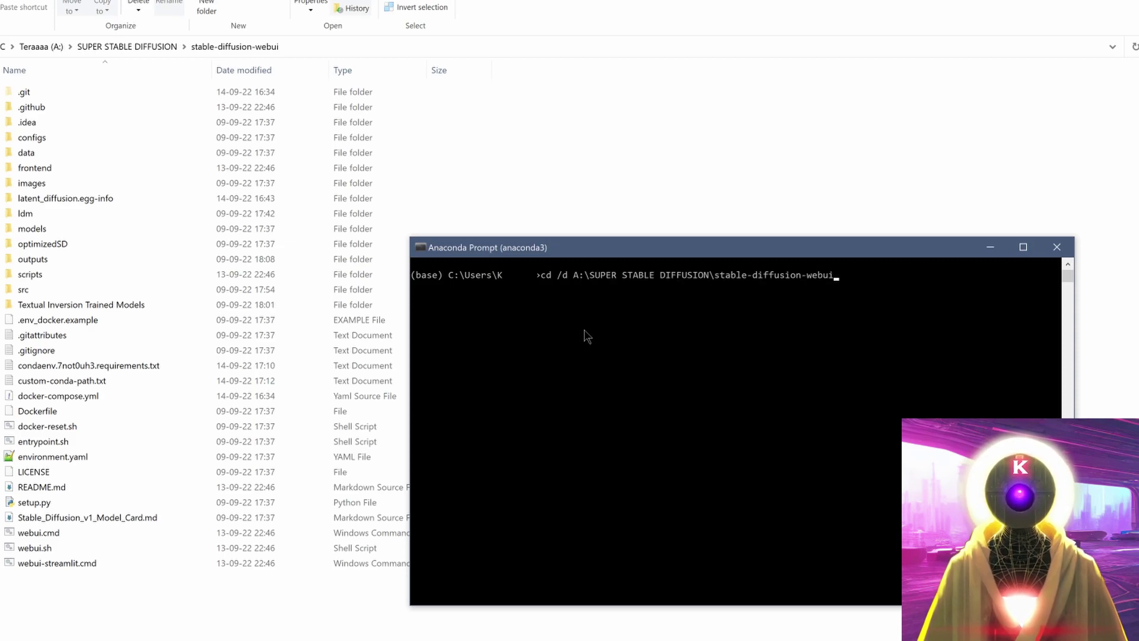
key("Return")
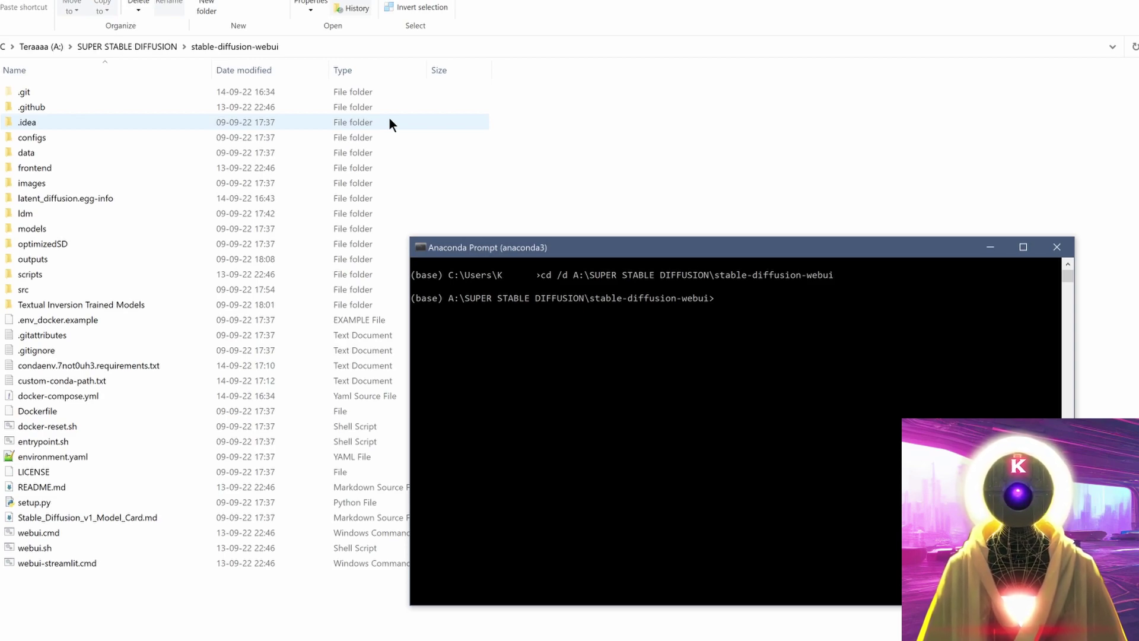
type("conda activate  C:\\Users\\K      \\anaconda3\\envs\\ldm")
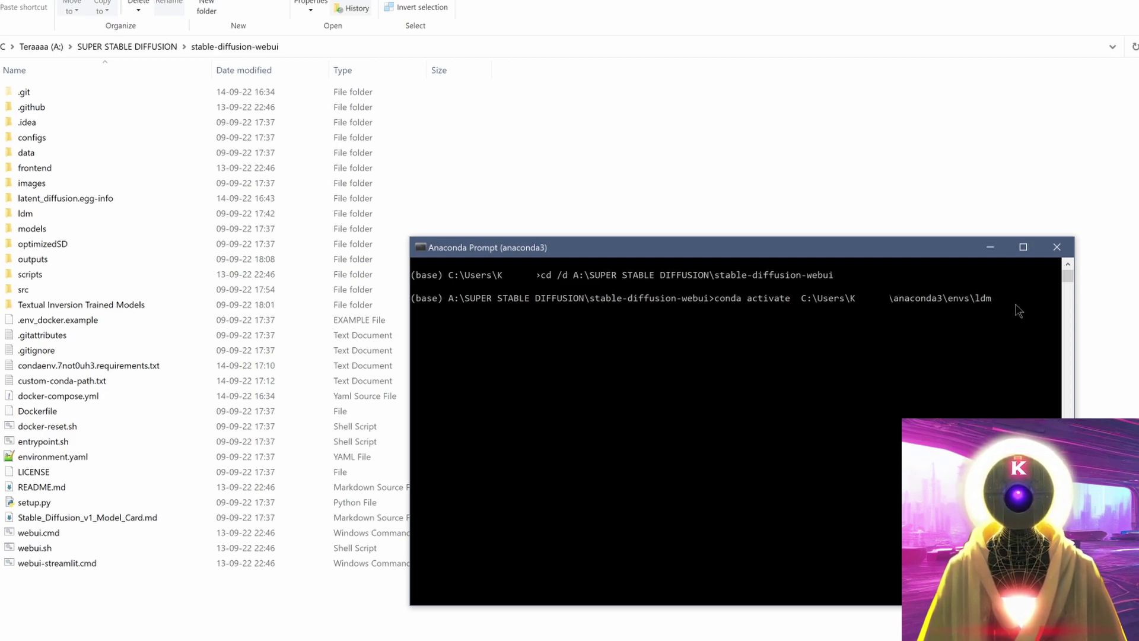
key("Return")
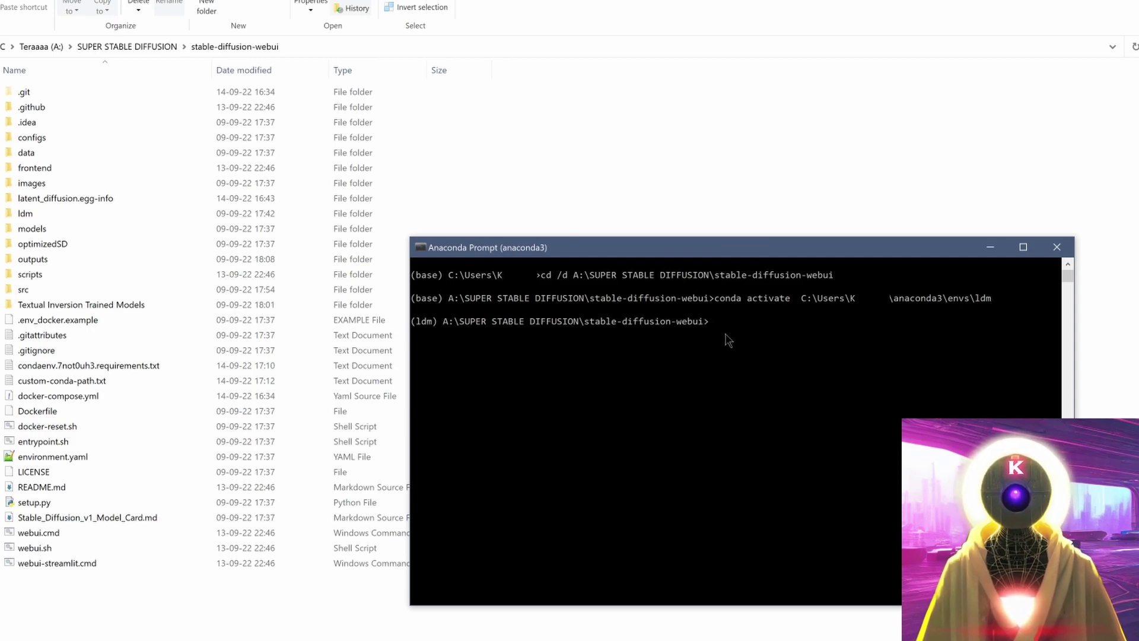
Recall the conda activate command and replace its full environment path with ldm, giving "conda activate ldm"
key("Up")
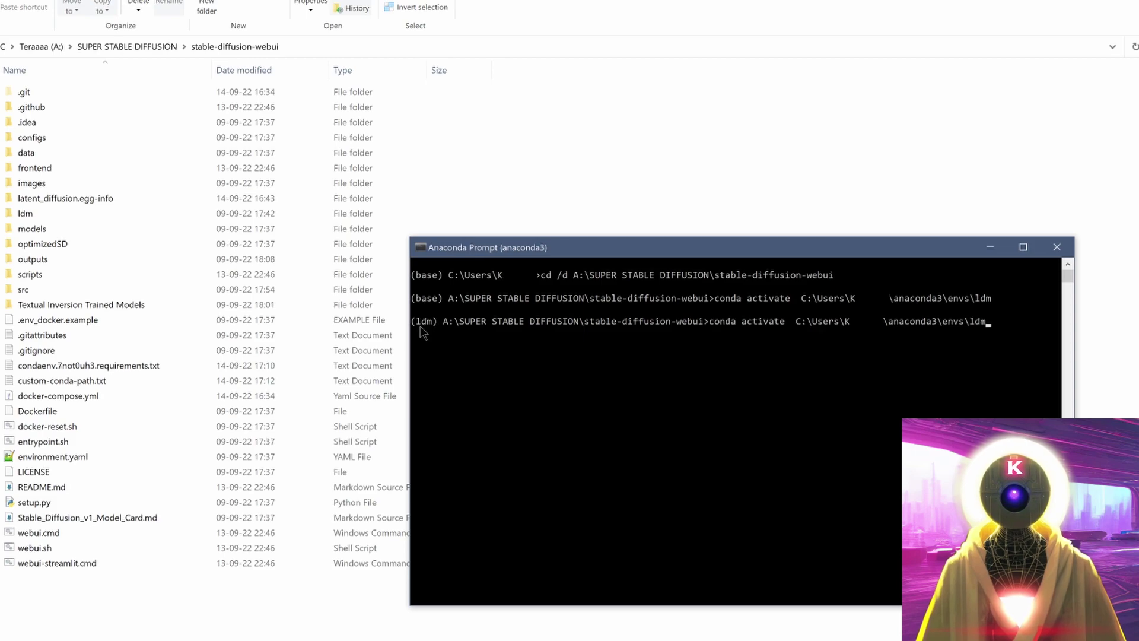
key("BackSpace")
key("BackSpace")
key("BackSpace")
key("BackSpace")
key("BackSpace")
key("BackSpace")
key("BackSpace")
key("BackSpace")
key("BackSpace")
key("BackSpace")
key("BackSpace")
key("BackSpace")
key("BackSpace")
key("BackSpace")
key("BackSpace")
key("BackSpace")
key("BackSpace")
key("BackSpace")
key("BackSpace")
key("BackSpace")
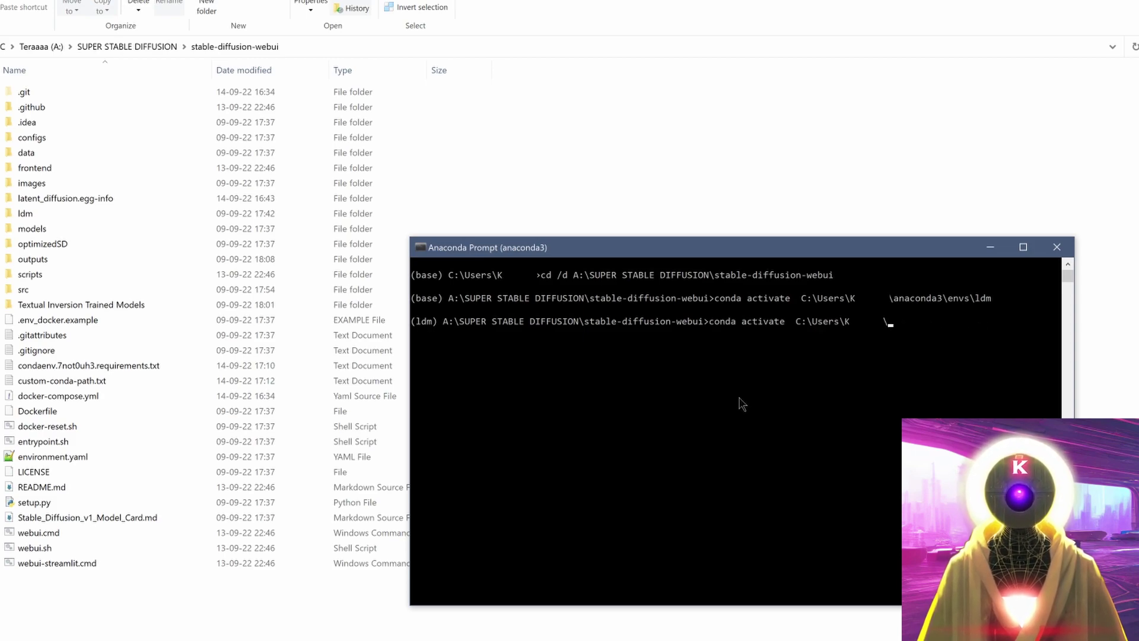
key("BackSpace")
key("BackSpace")
key("BackSpace")
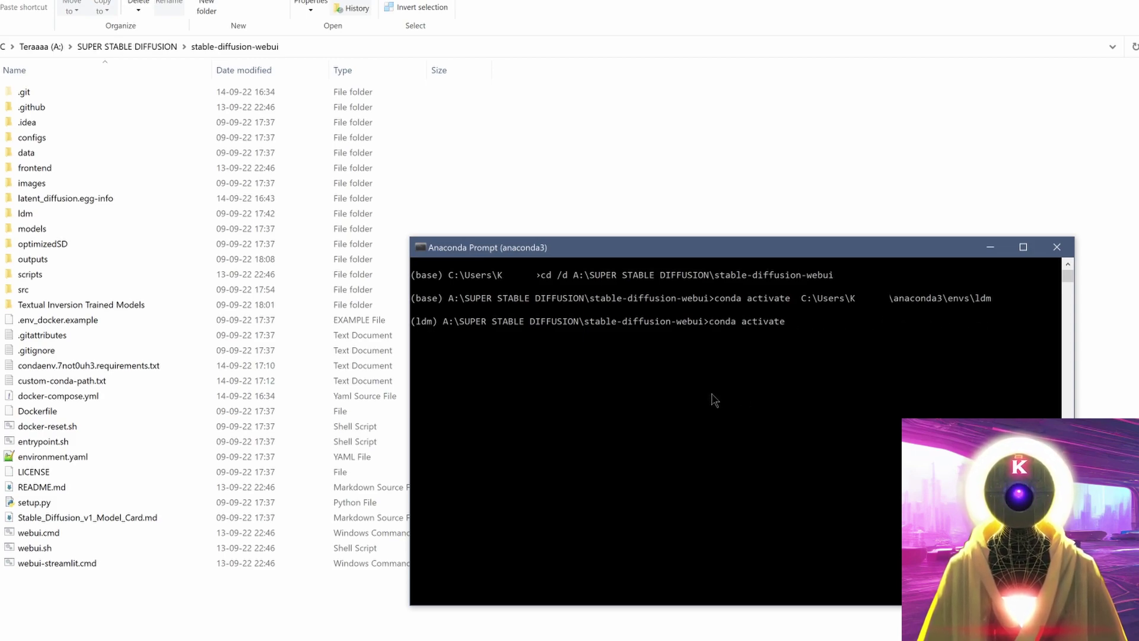
type("ldm")
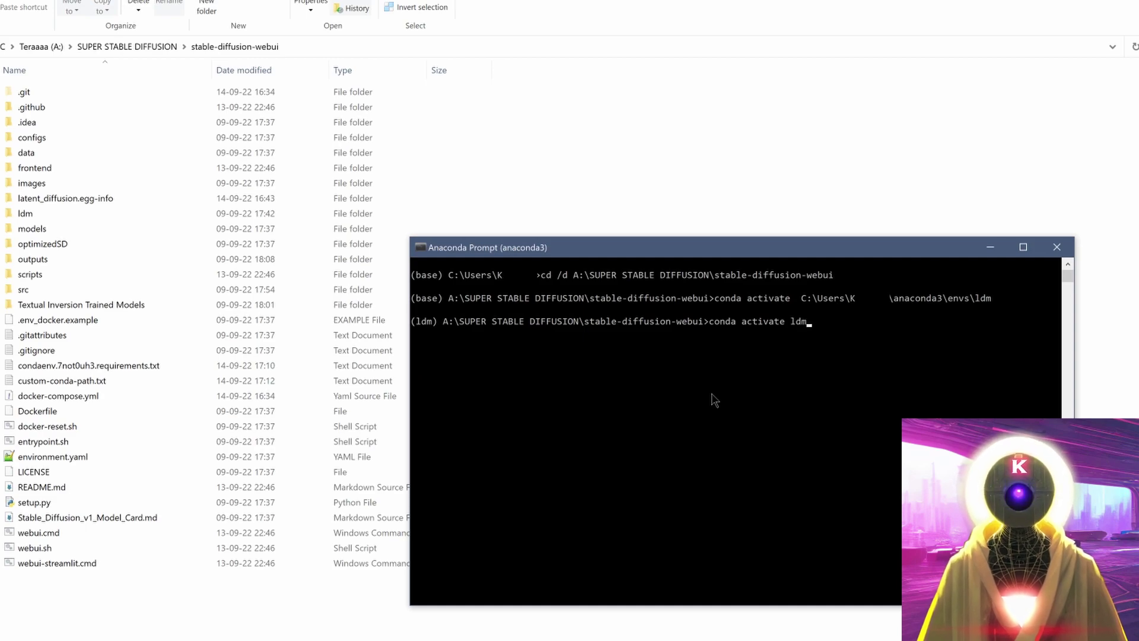